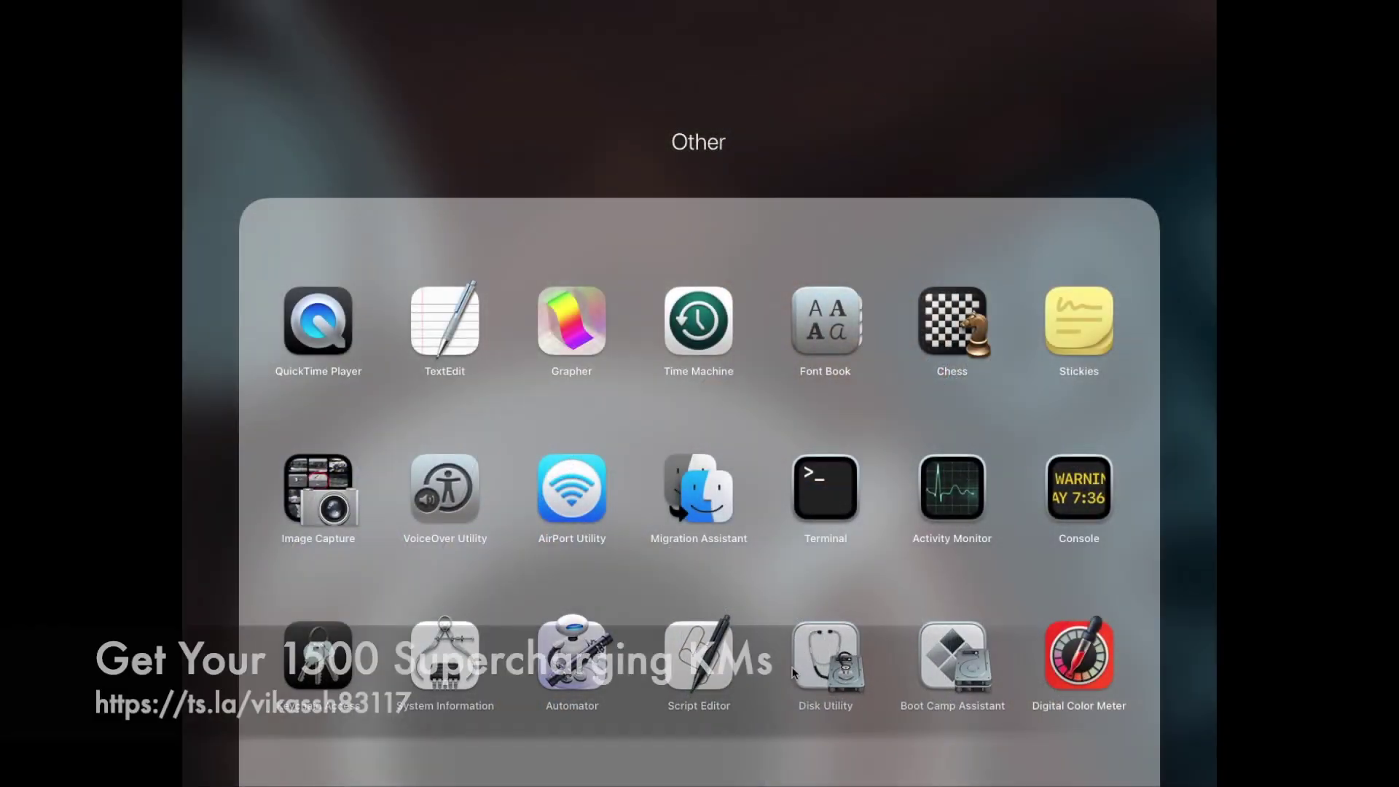
# Step: Launch Disk Utility, show all devices, and select the Samsung PSSD T7 Media drive
pyautogui.click(795, 669)
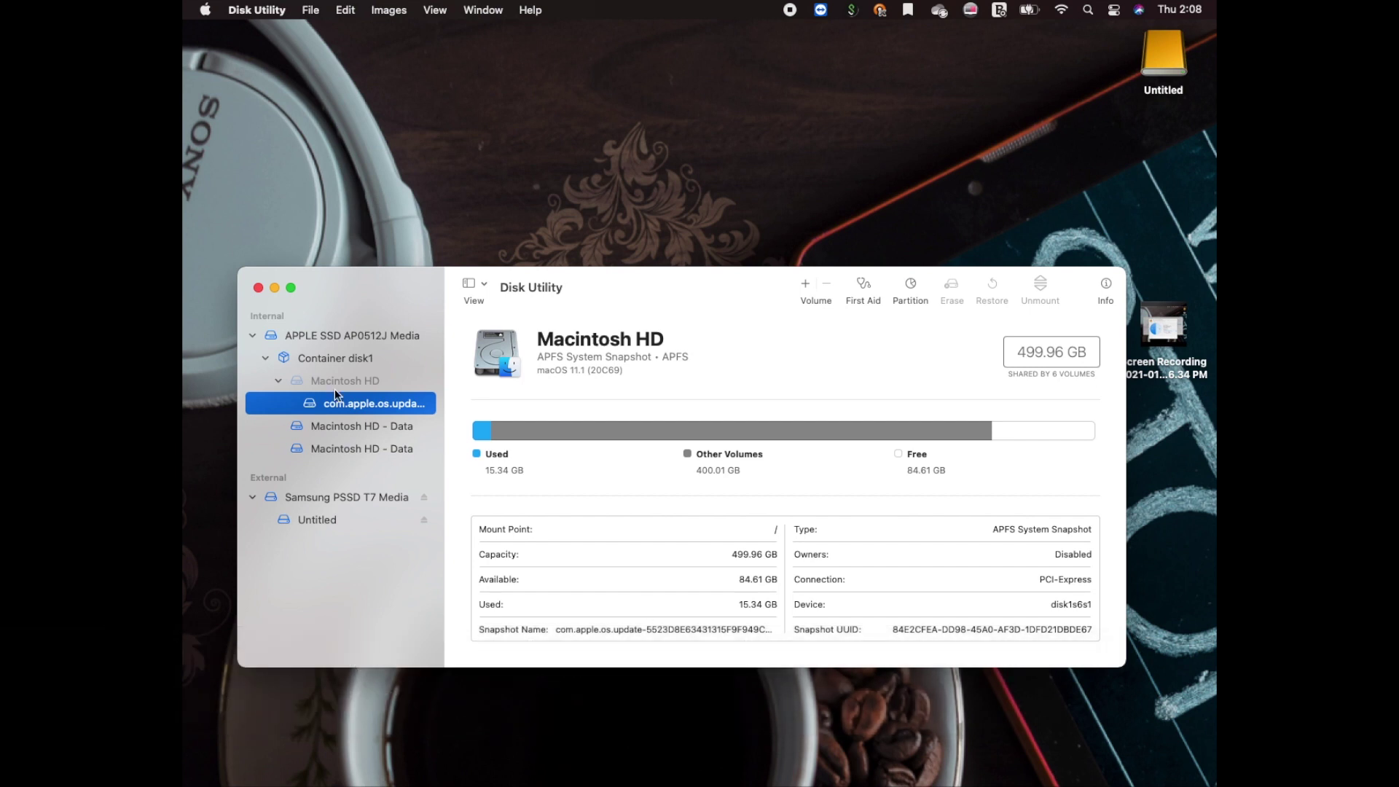
pyautogui.click(435, 11)
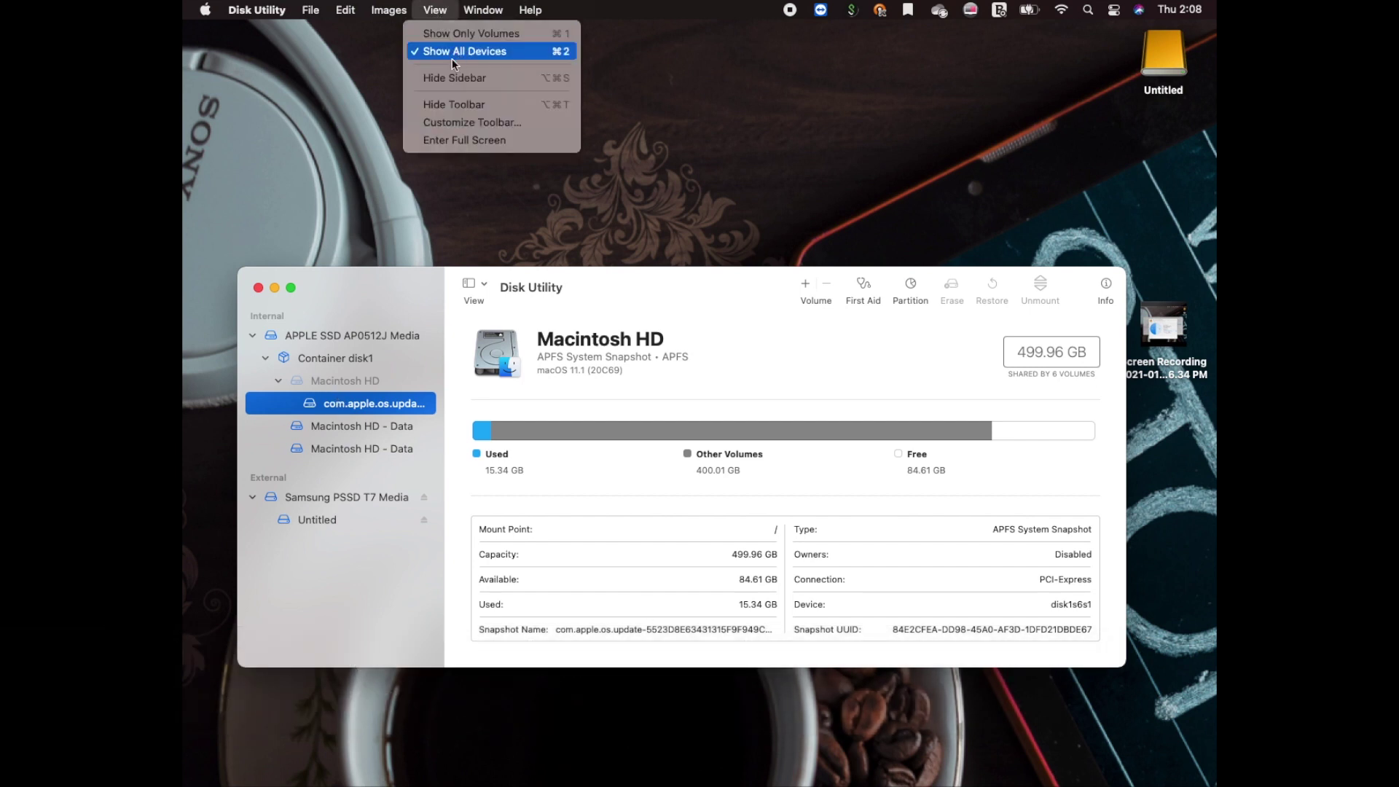
pyautogui.click(343, 501)
pyautogui.click(343, 500)
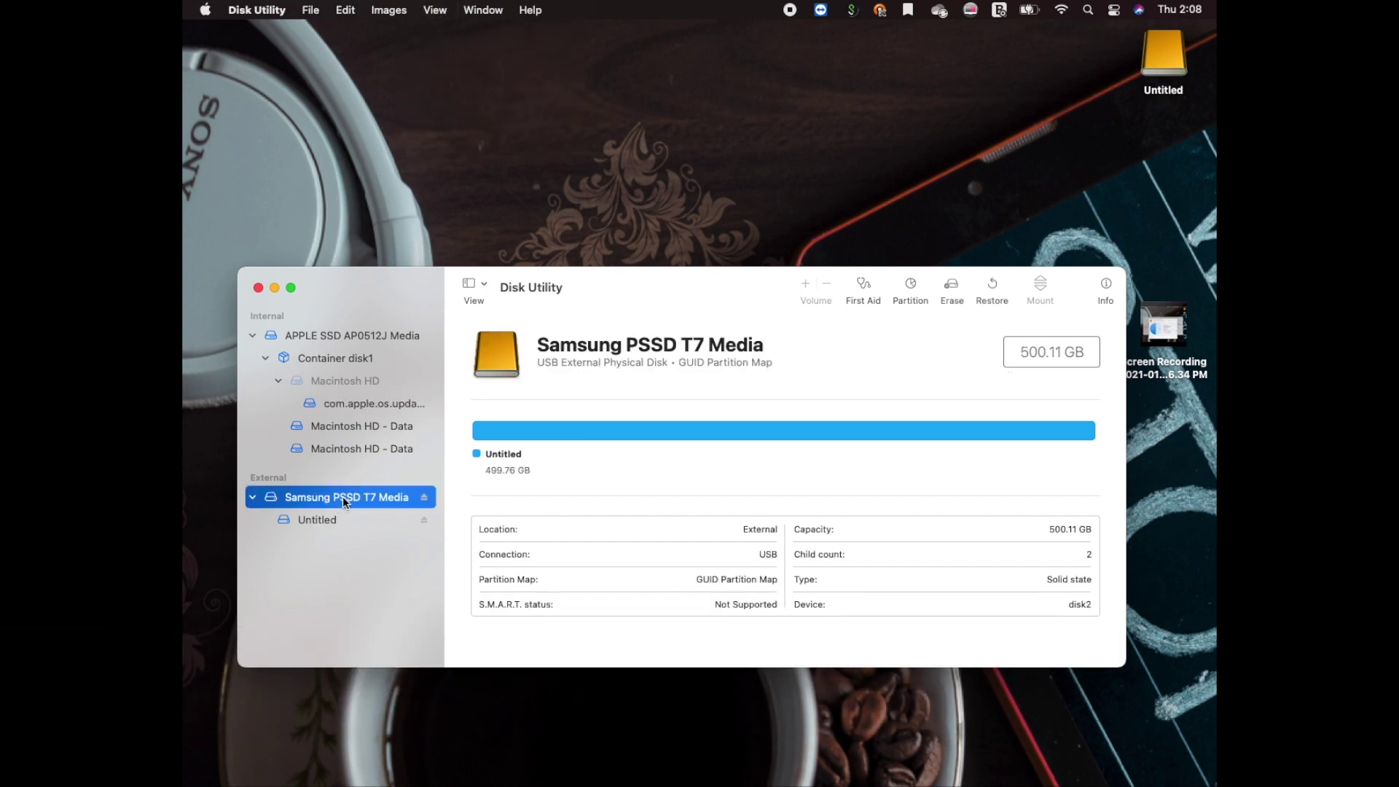
# Step: Erase the whole drive as Mac OS Extended (Journaled) with a GUID Partition Map
pyautogui.click(951, 287)
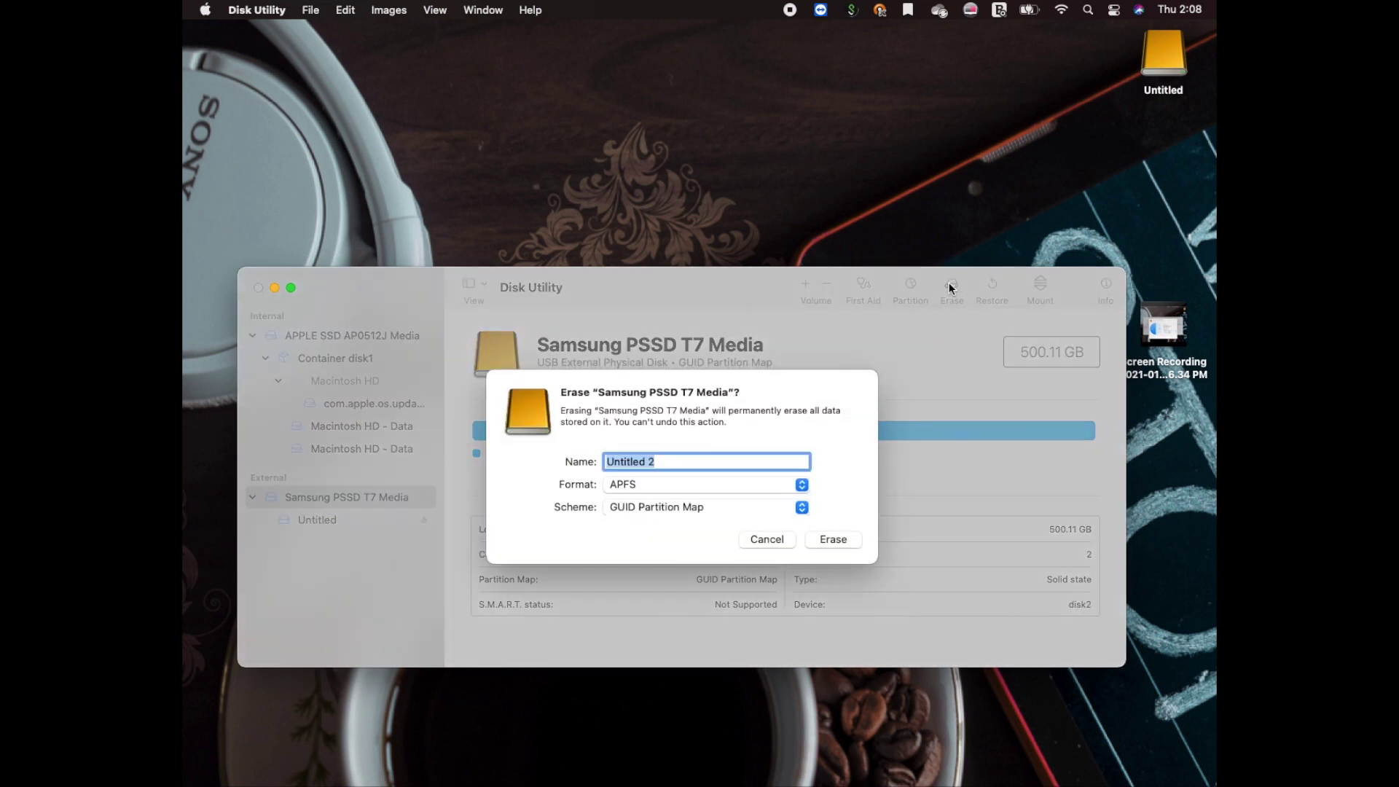
pyautogui.click(675, 484)
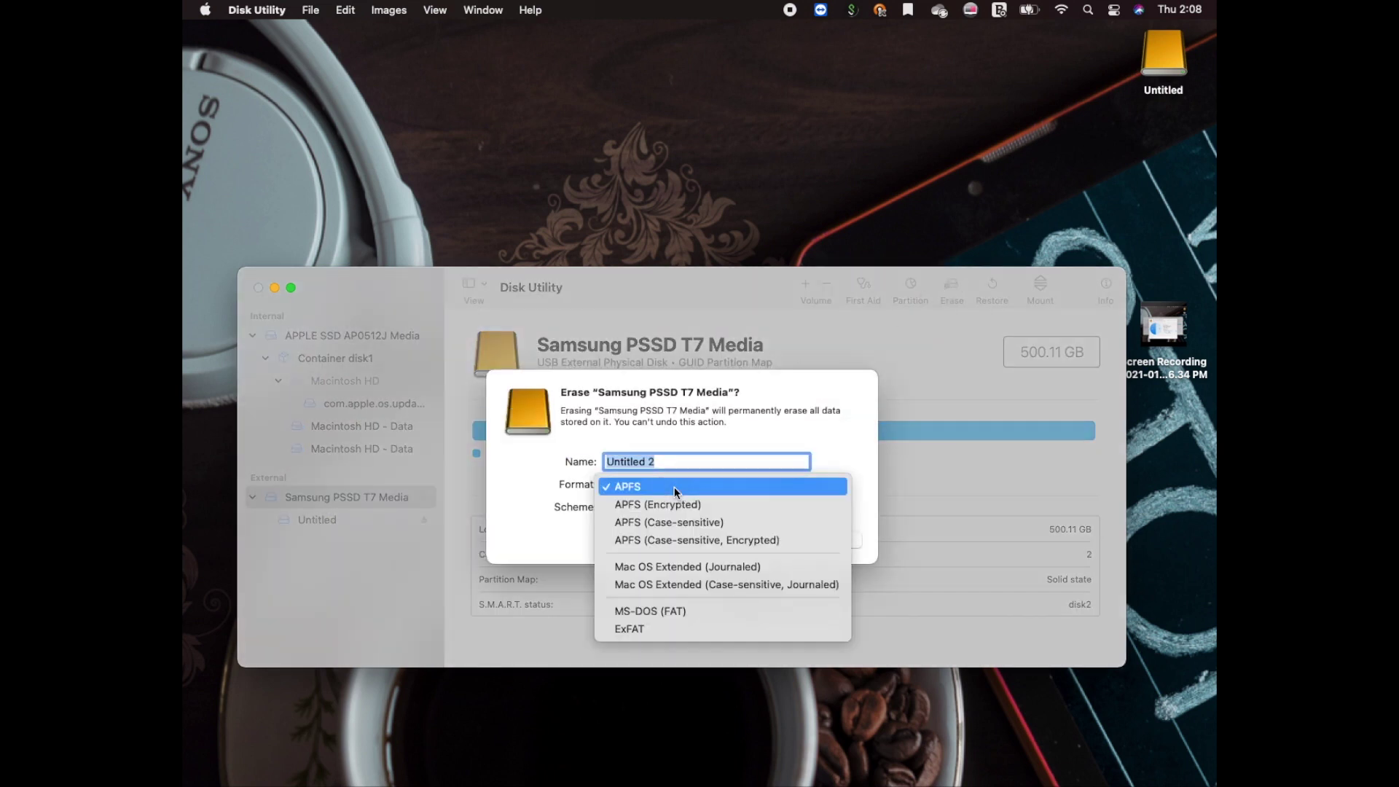
pyautogui.click(749, 567)
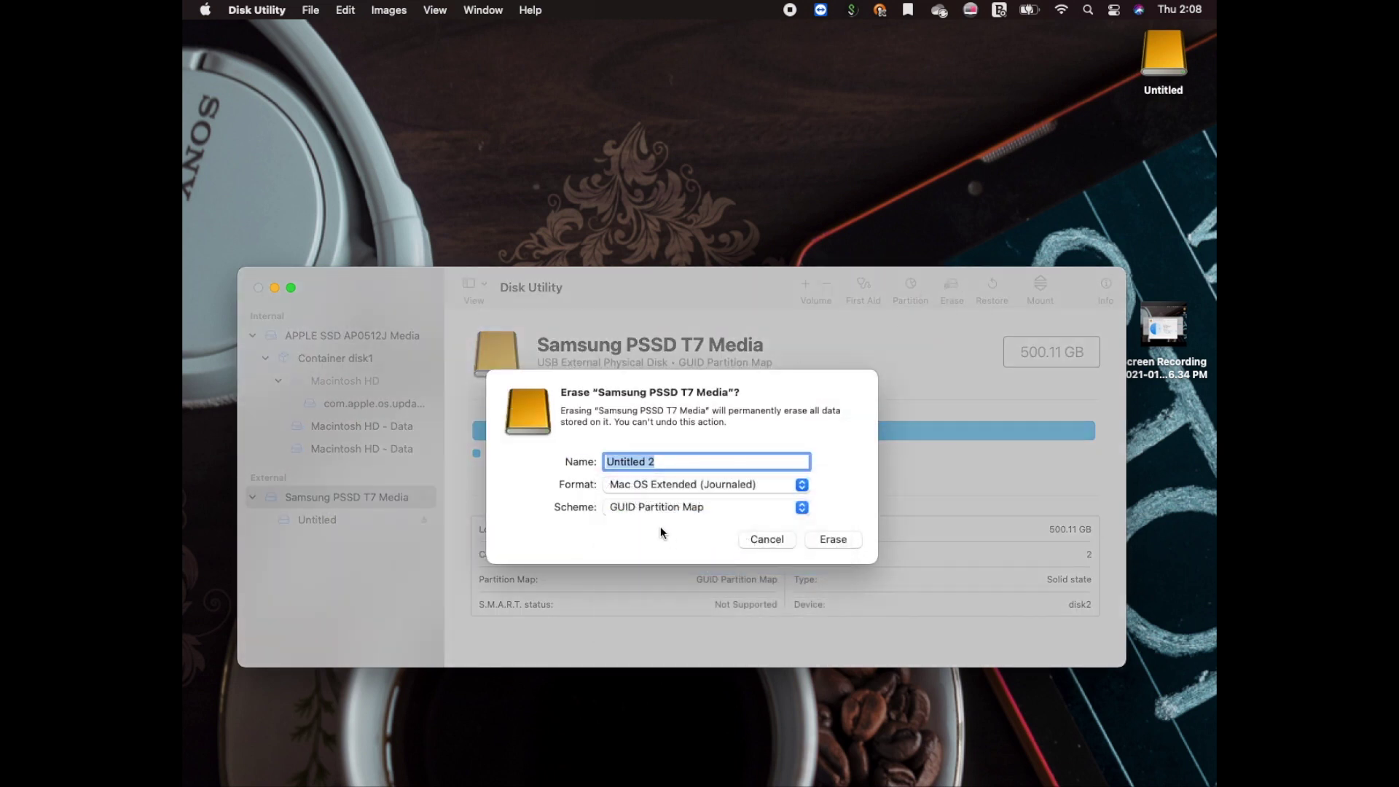
pyautogui.click(702, 508)
pyautogui.click(703, 507)
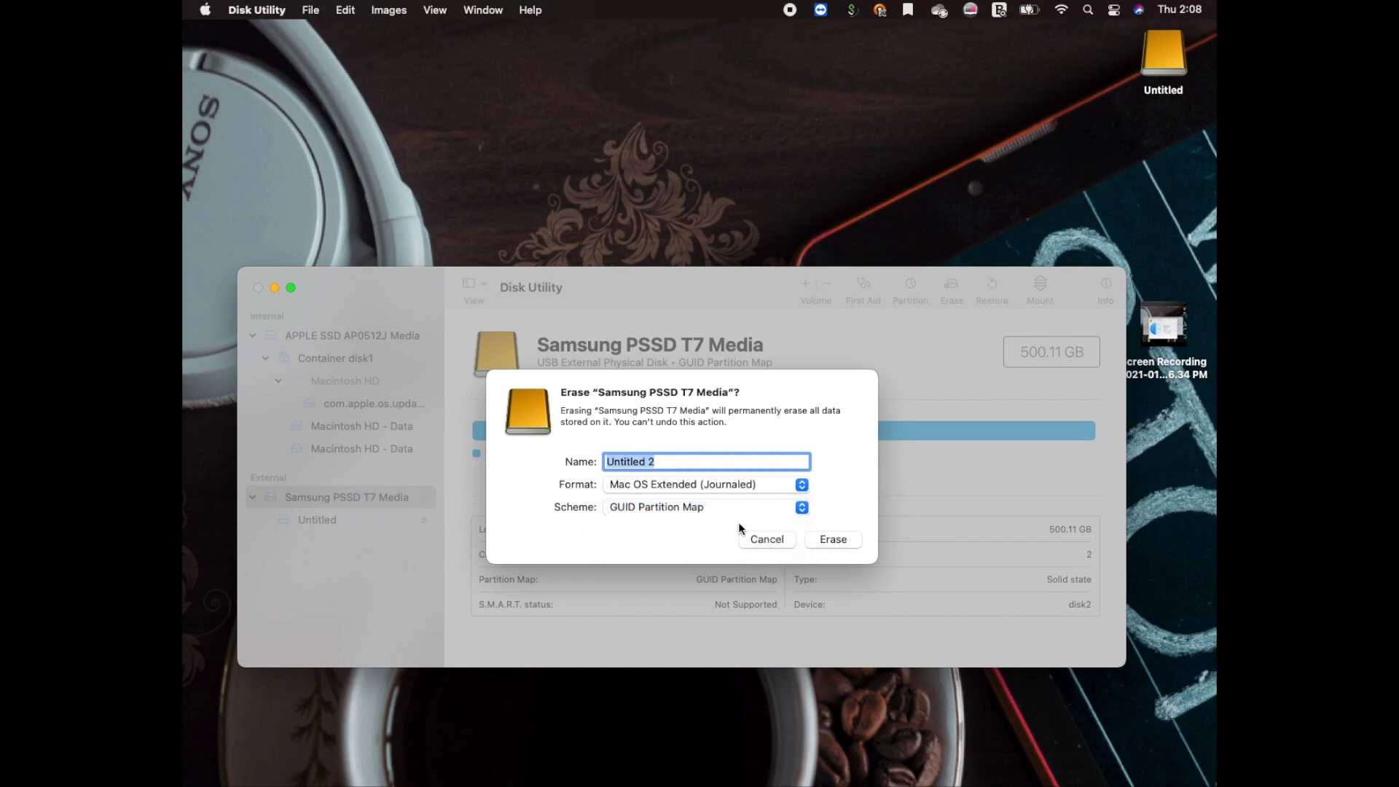
pyautogui.click(846, 540)
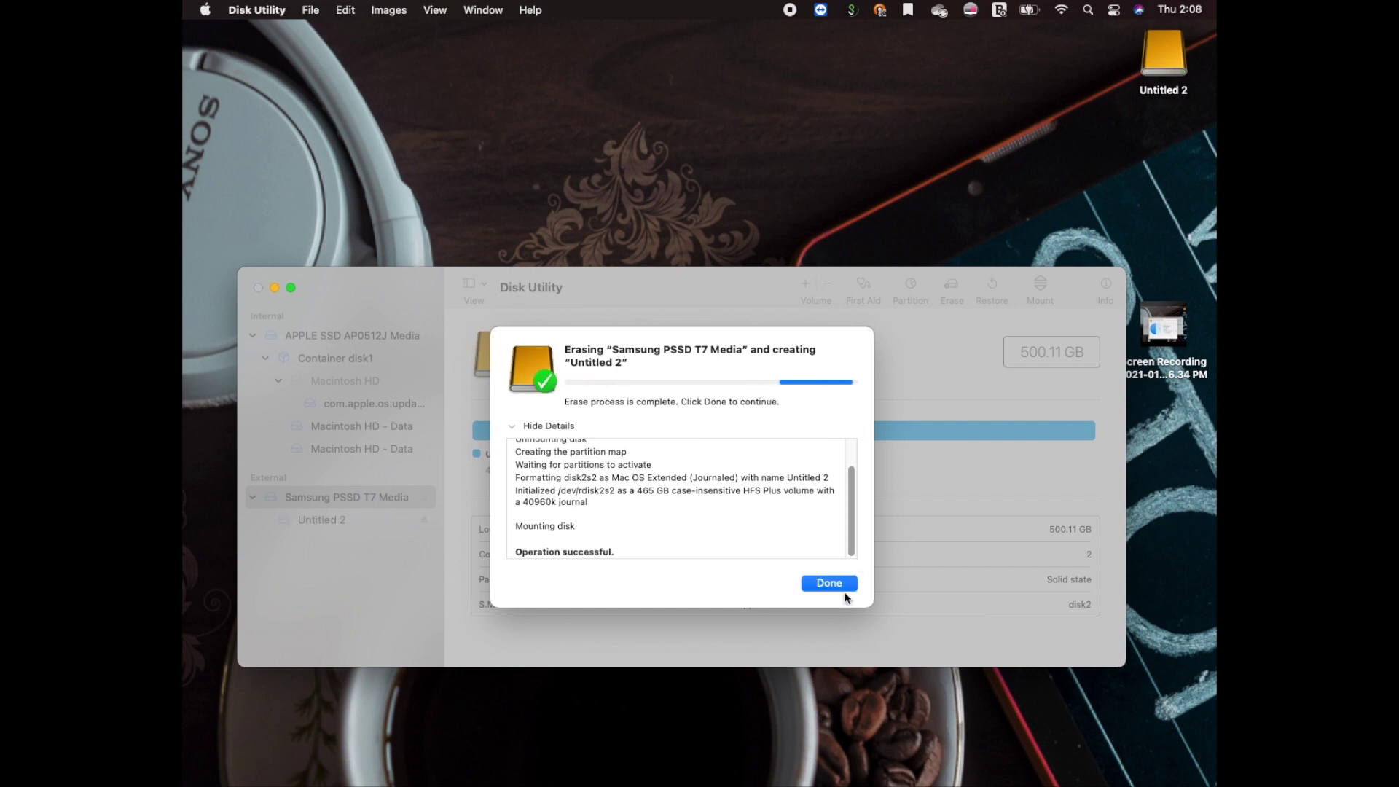
pyautogui.click(833, 587)
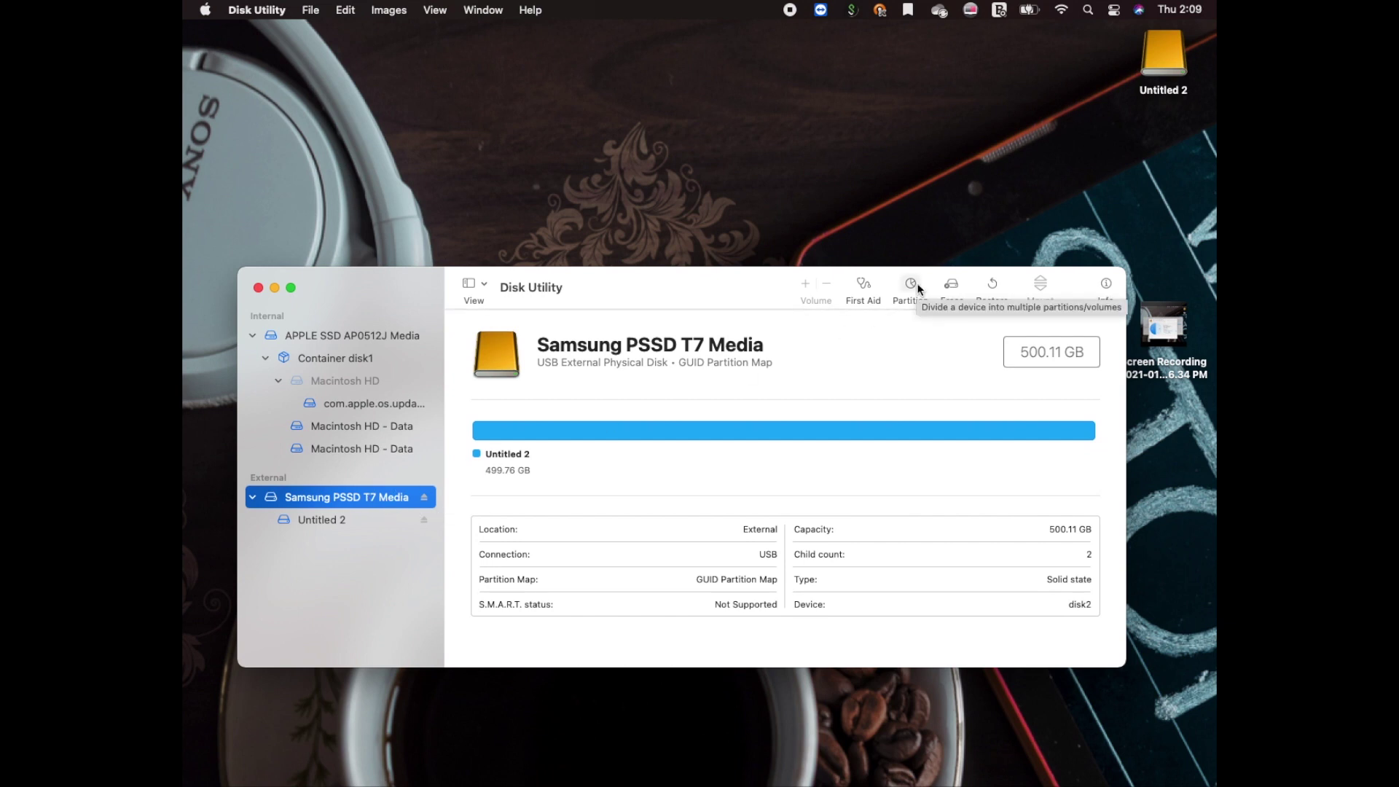
pyautogui.click(911, 286)
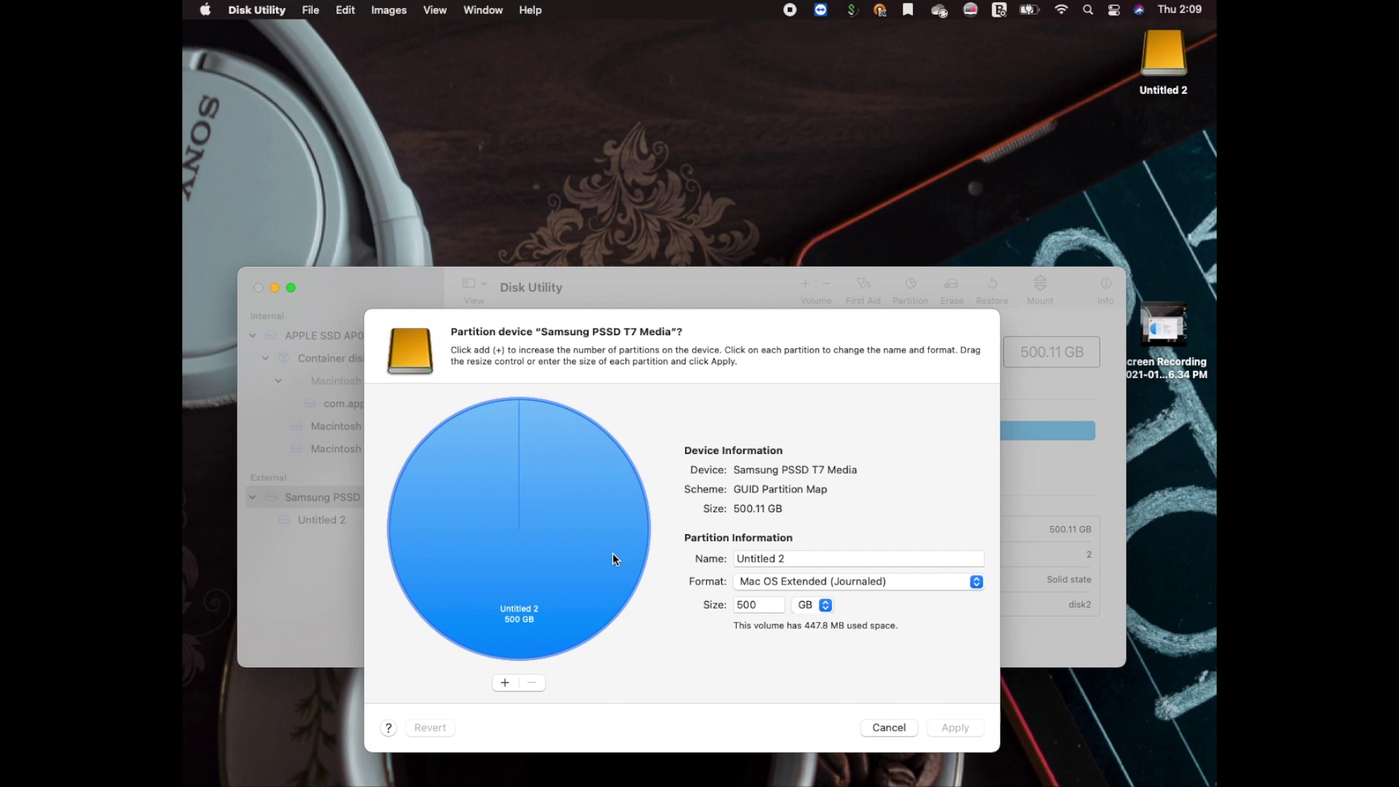
# Step: Add a second partition named MUSIC, sized to about 300 GB, formatted MS-DOS (FAT)
pyautogui.click(753, 560)
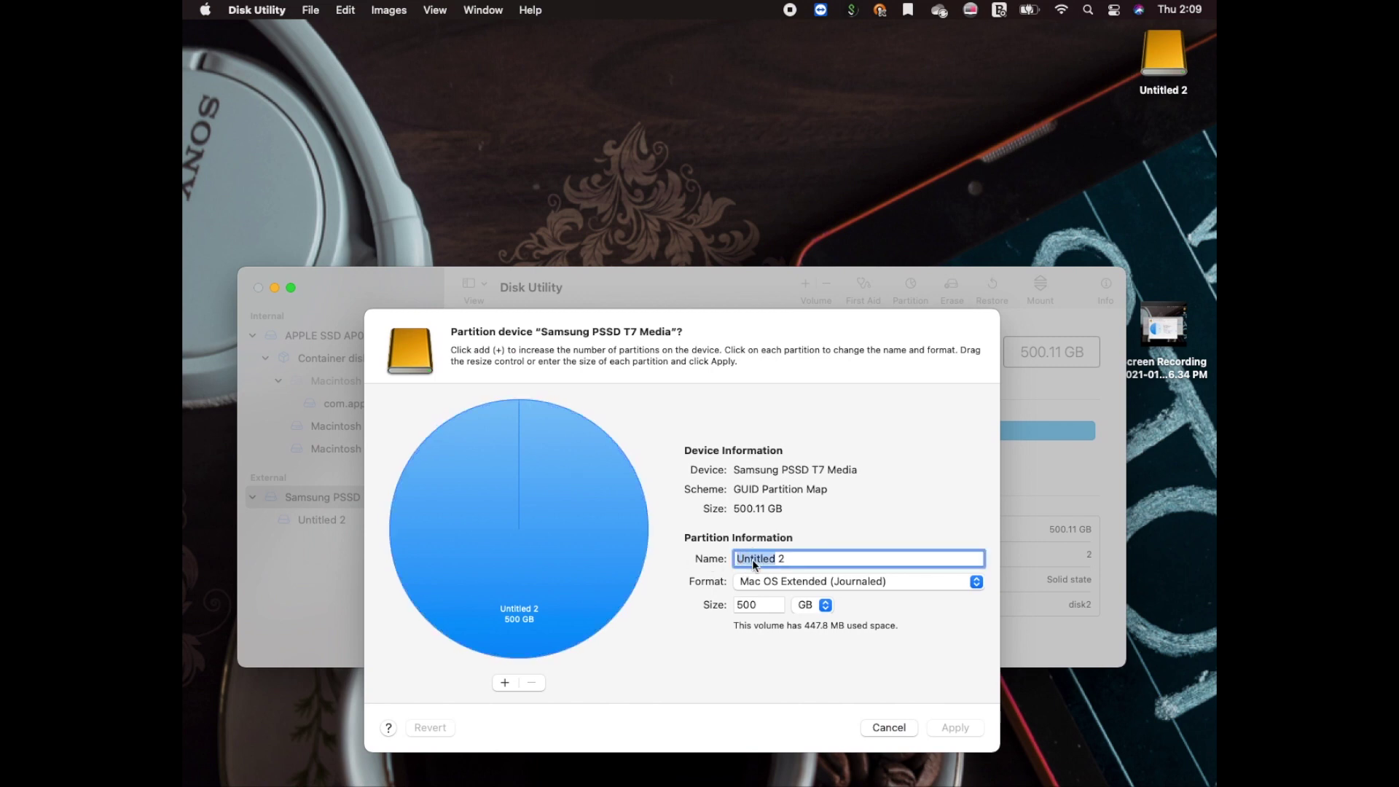
pyautogui.click(506, 684)
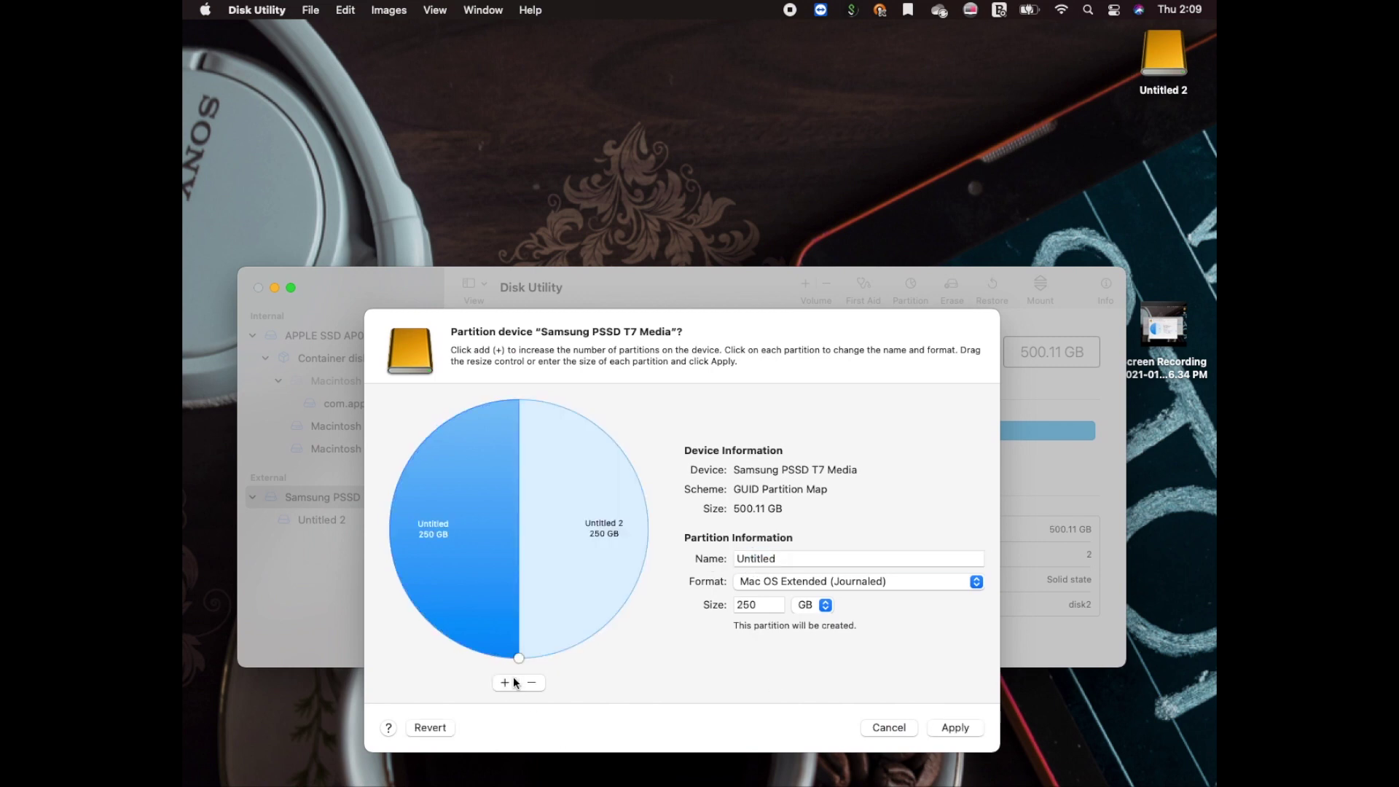
pyautogui.click(751, 560)
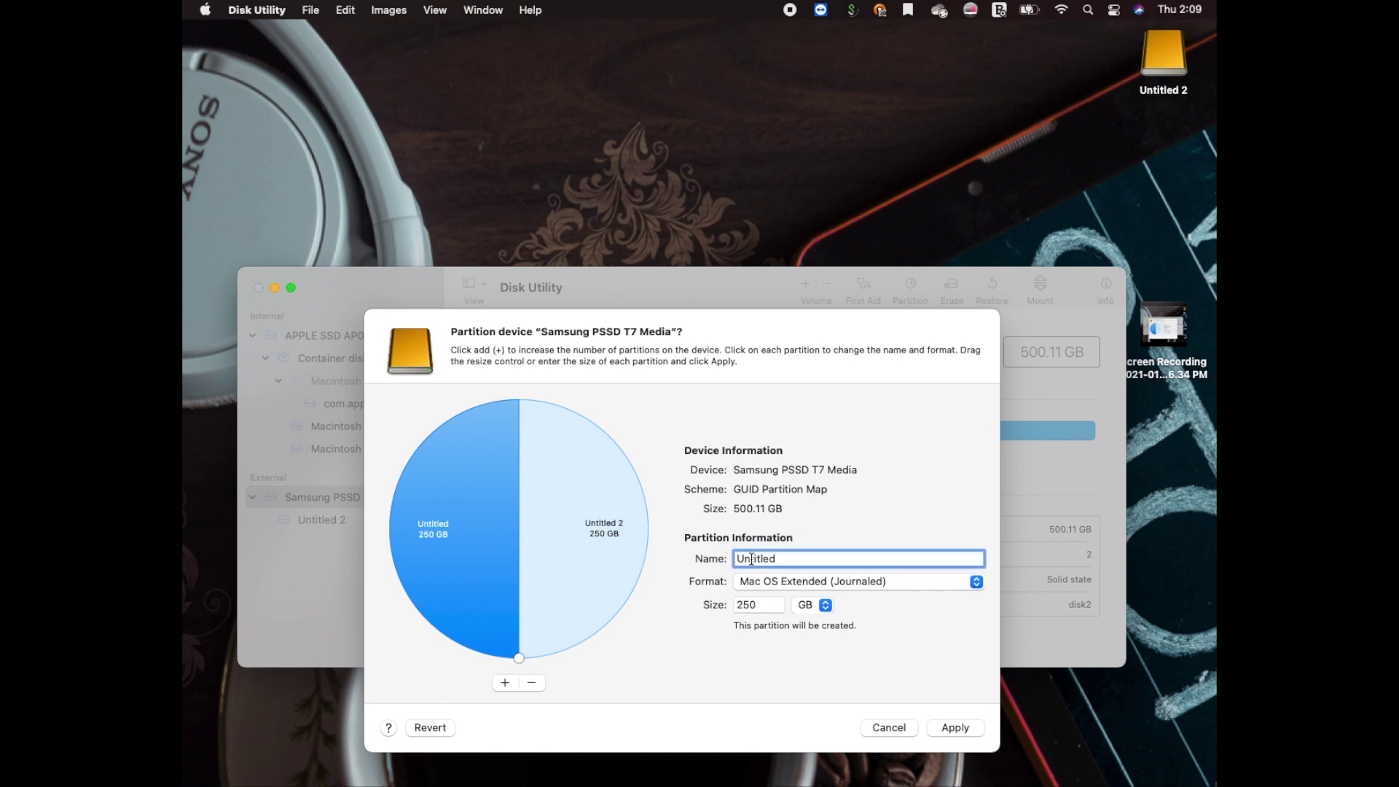
pyautogui.doubleClick(753, 561)
pyautogui.write('MUSIC')
pyautogui.moveTo(518, 659); pyautogui.dragTo(601, 638)
pyautogui.click(603, 501)
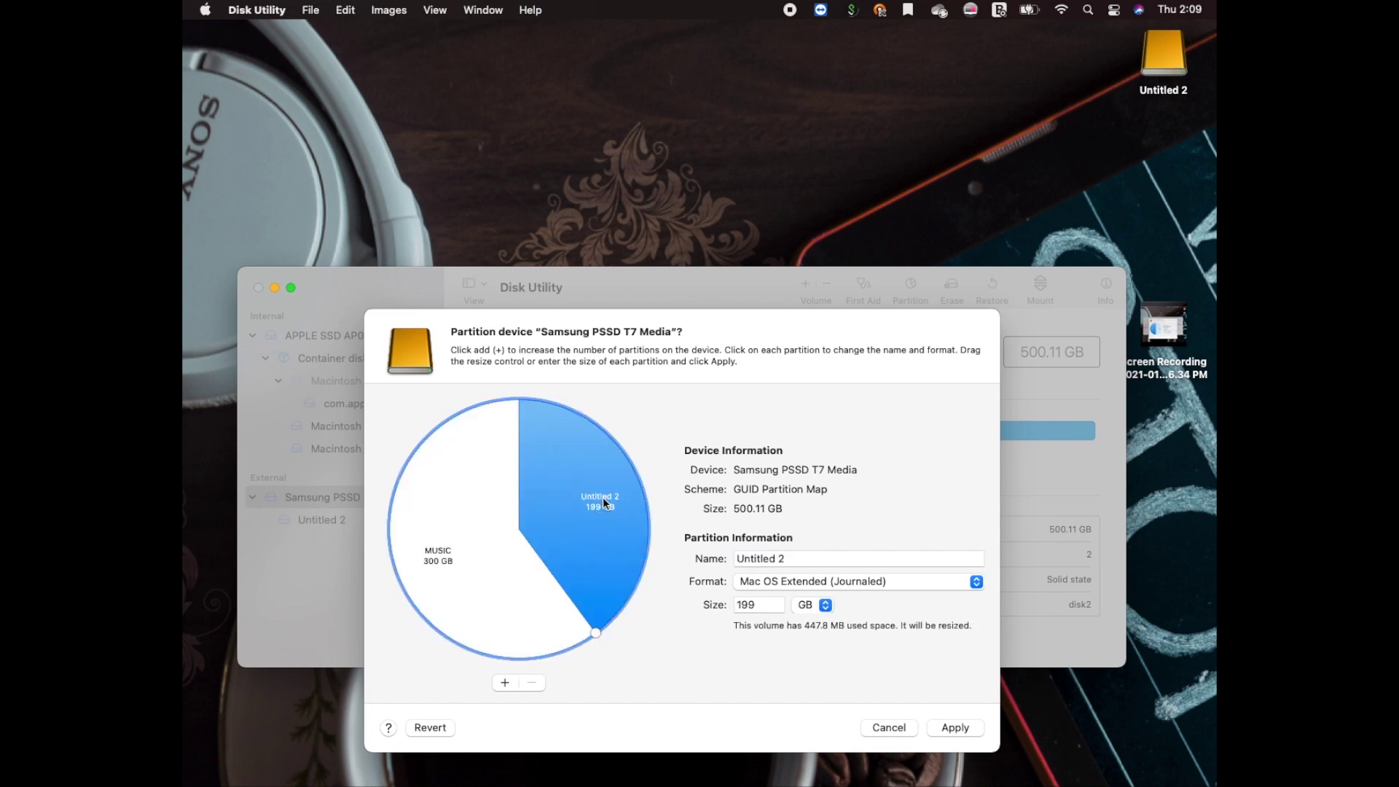
pyautogui.click(516, 598)
pyautogui.click(774, 580)
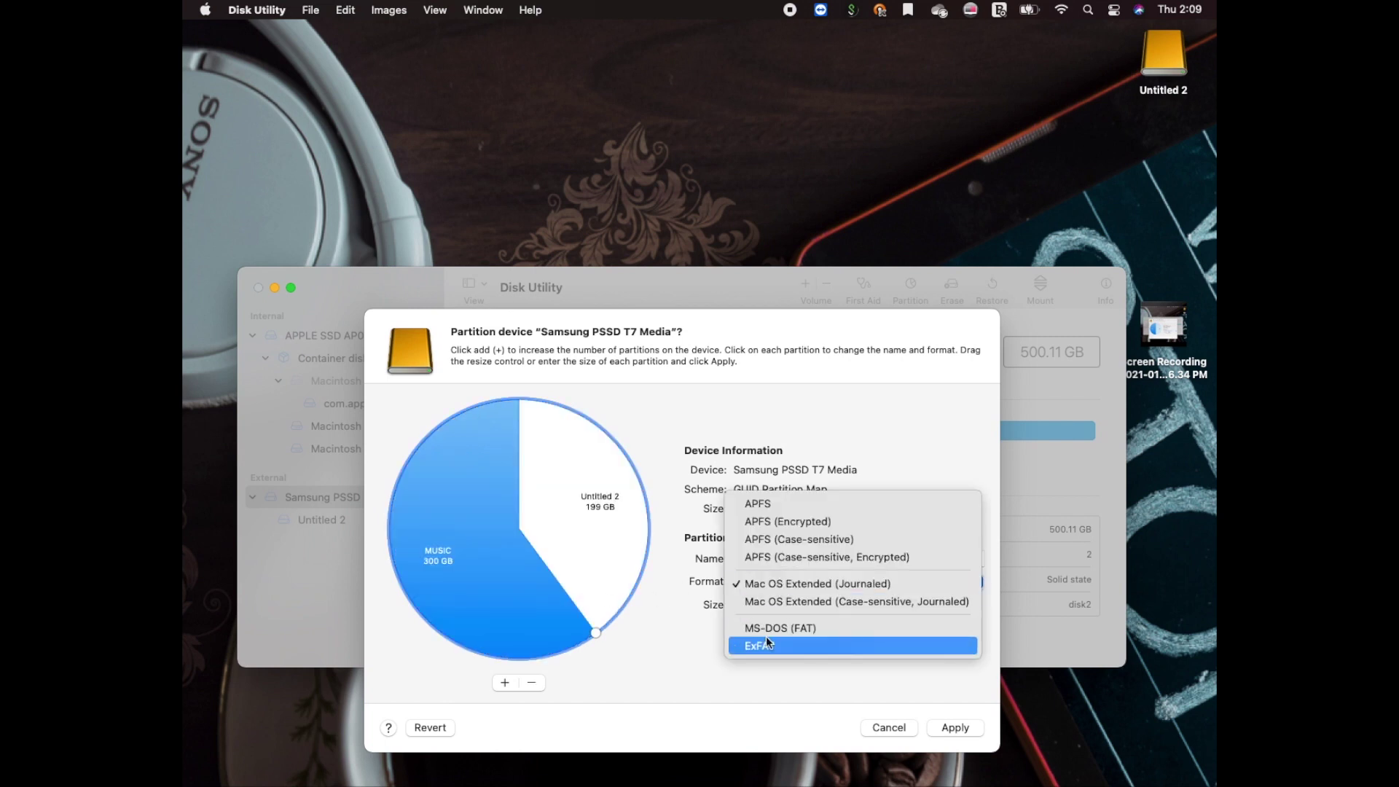
pyautogui.click(766, 628)
# Step: Rename the other partition TeslaCam, format it MS-DOS (FAT), and apply the layout
pyautogui.click(600, 536)
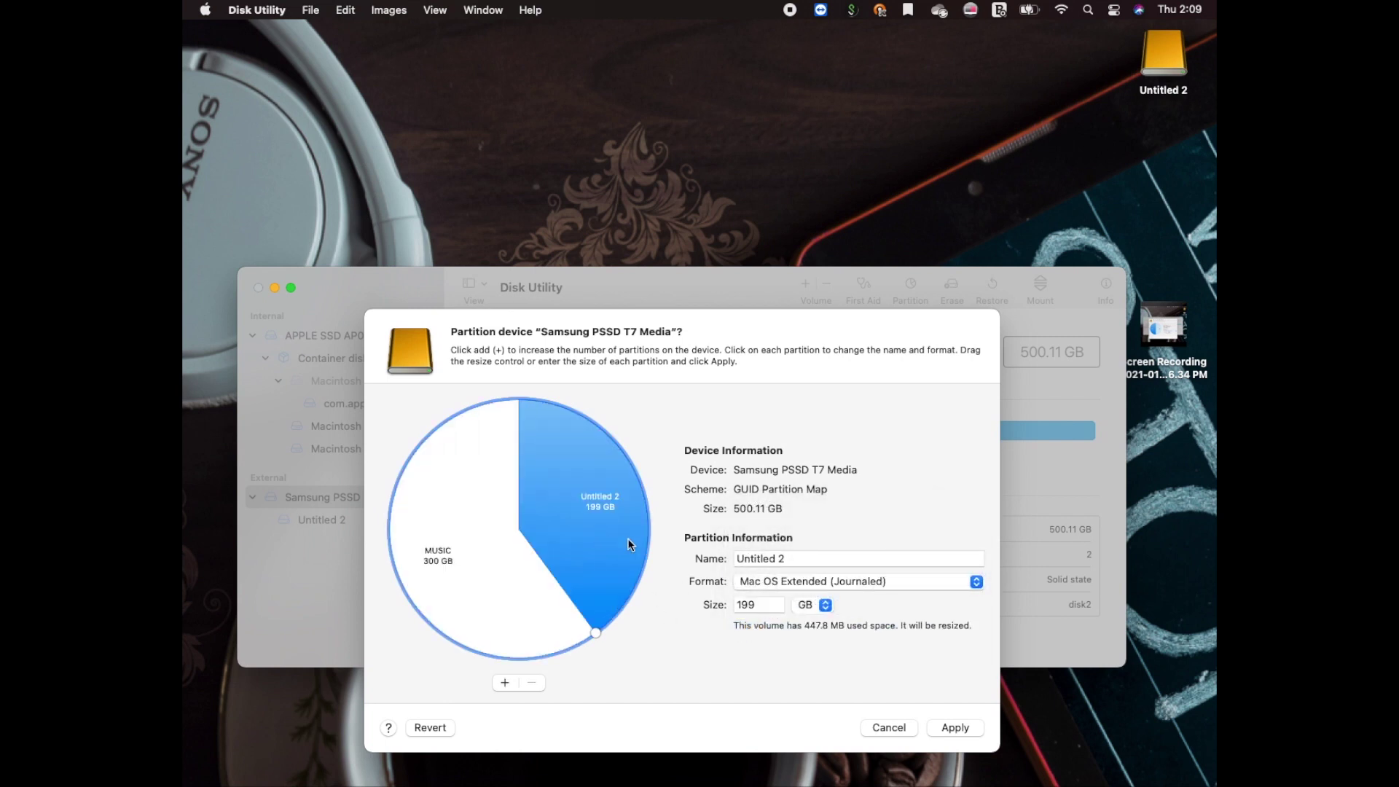
pyautogui.press('Tab')
pyautogui.write('Te')
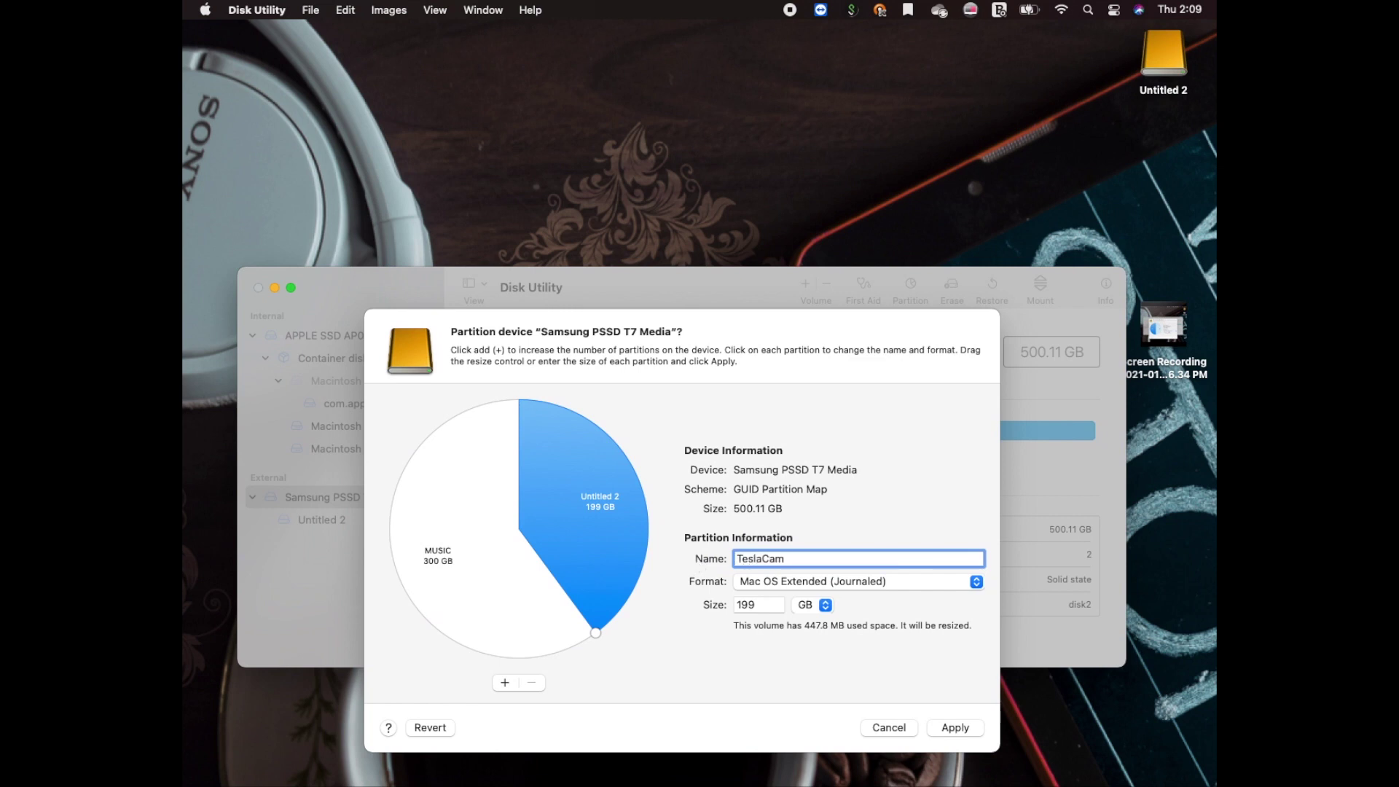
pyautogui.click(765, 588)
pyautogui.click(760, 620)
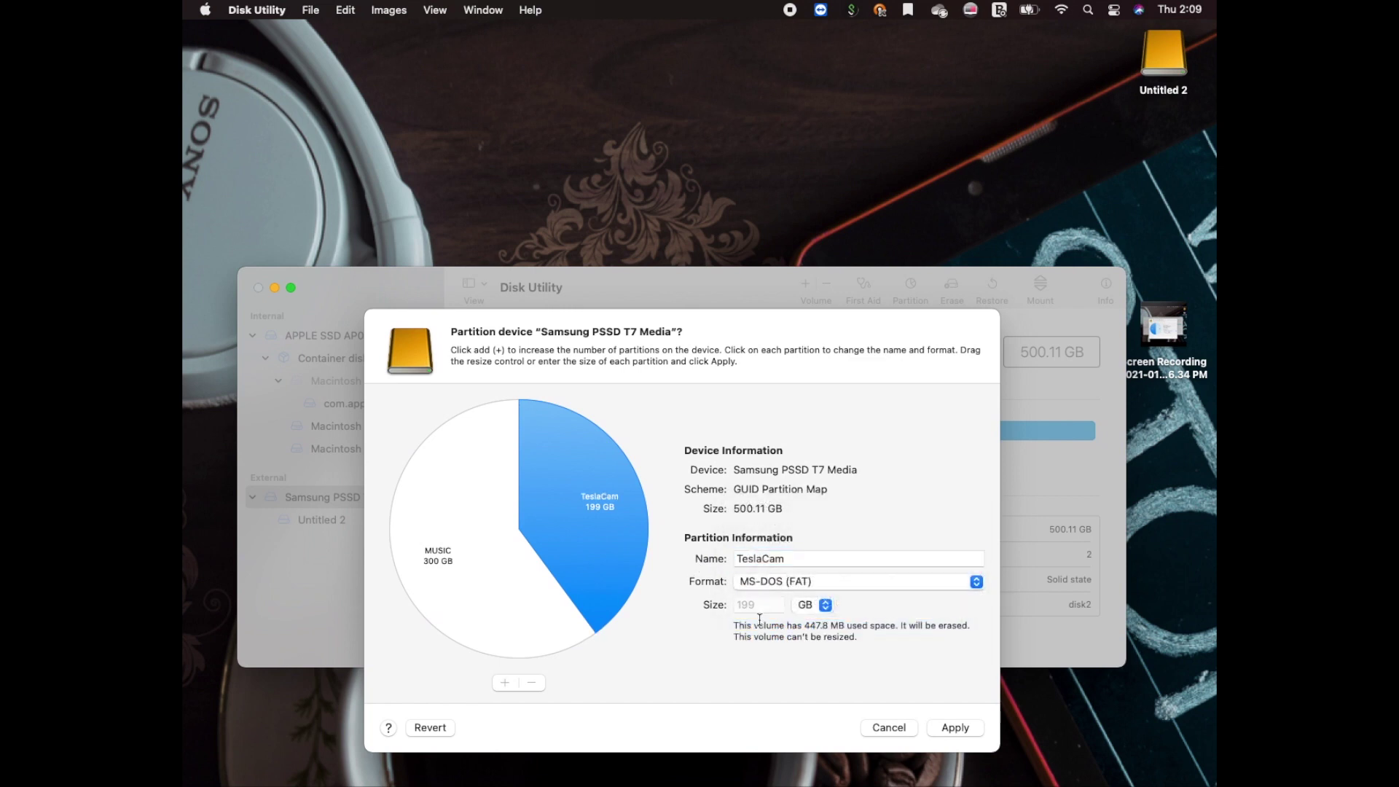
pyautogui.click(964, 727)
pyautogui.click(720, 628)
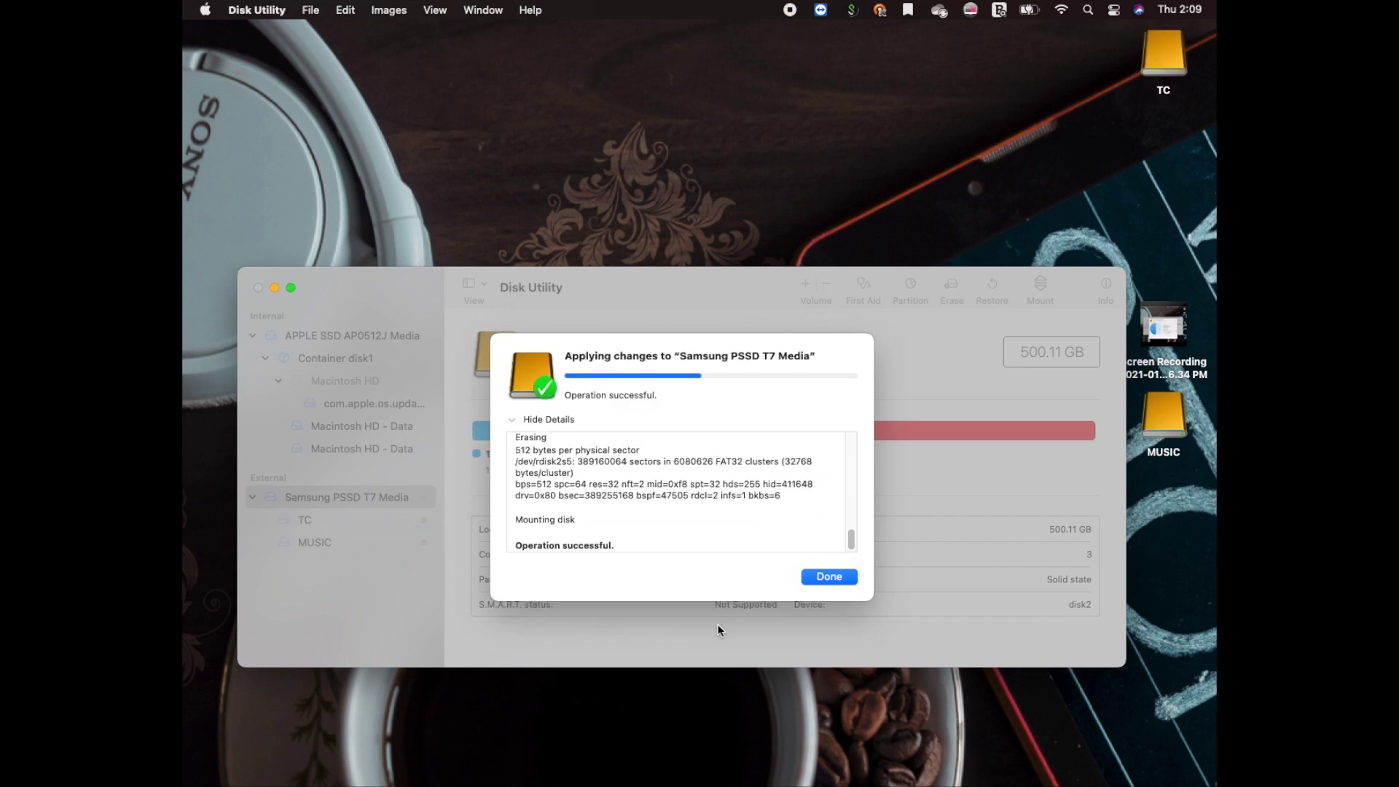
# Step: Check the TC (199.3 GB) and MUSIC (300.33 GB) volumes, then open a new Finder window
pyautogui.click(824, 578)
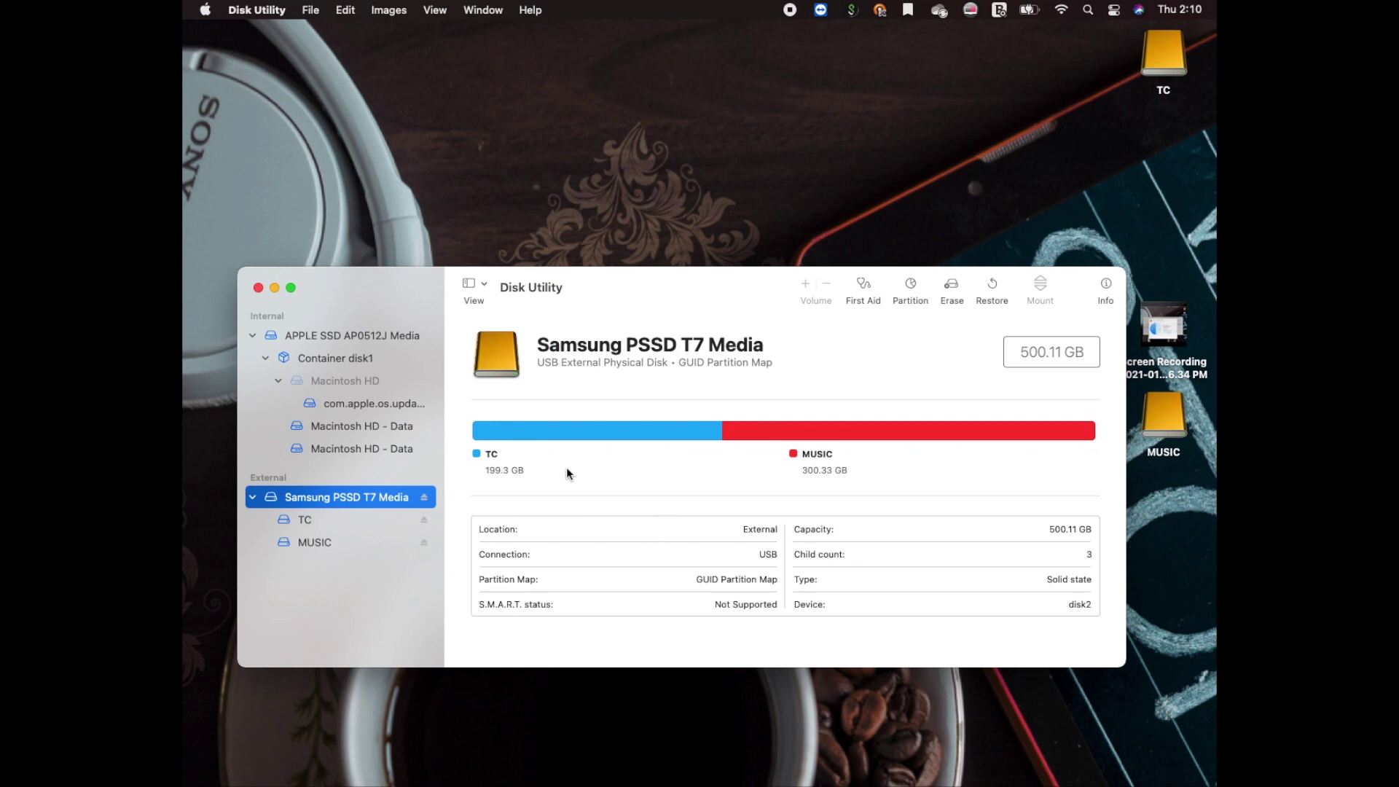
pyautogui.click(306, 522)
pyautogui.click(312, 540)
pyautogui.click(303, 519)
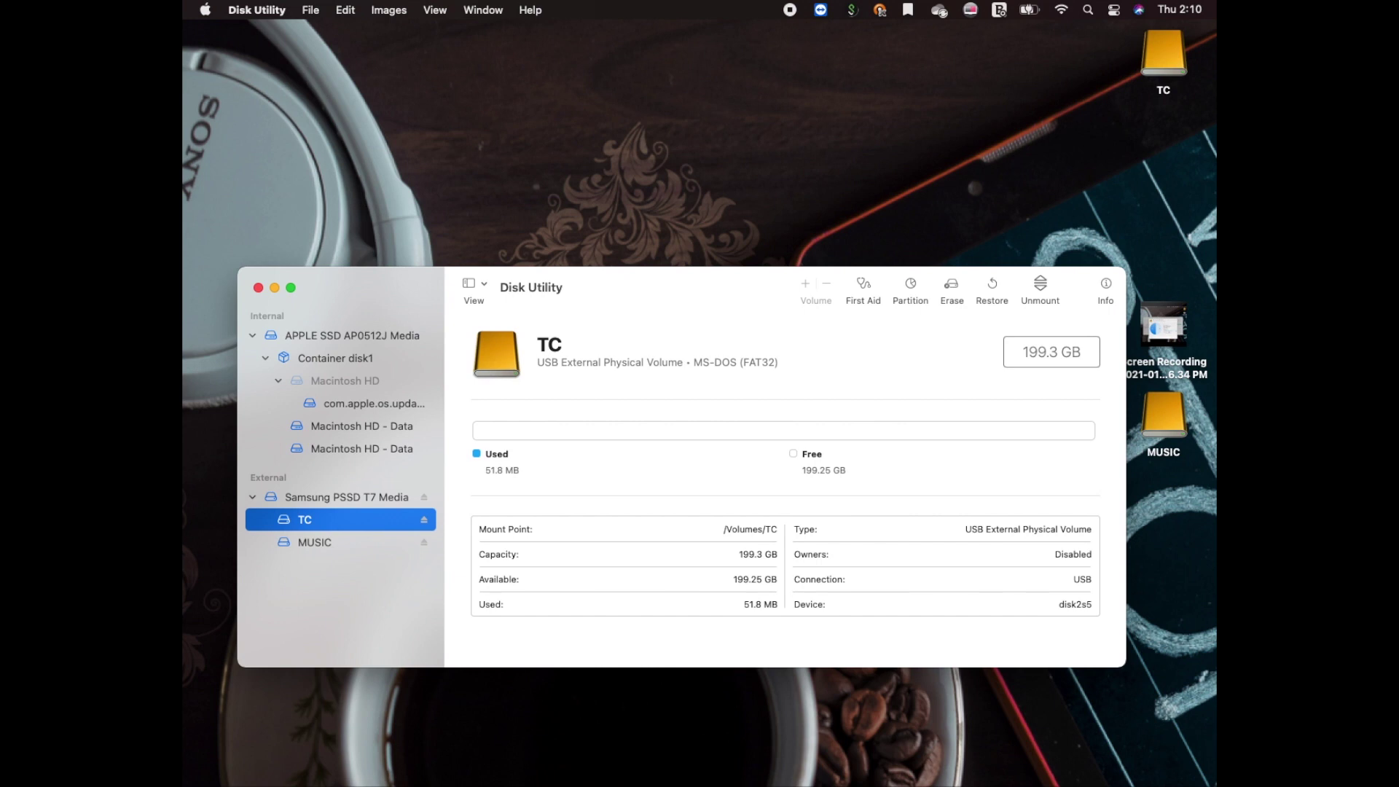
pyautogui.click(343, 685)
pyautogui.press('super+n')
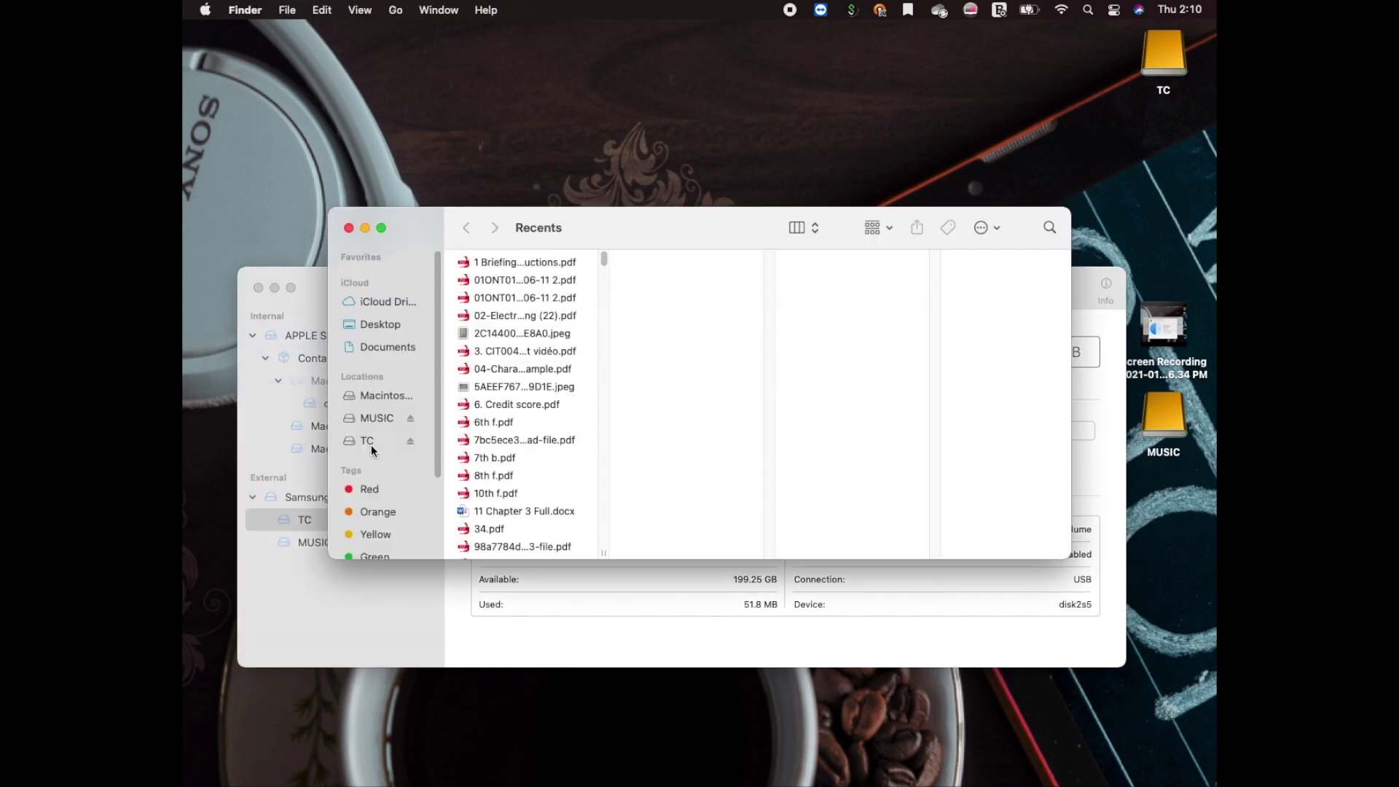
# Step: Create a new folder named TeslaCam at the top level of the TC volume
pyautogui.click(373, 441)
pyautogui.click(374, 418)
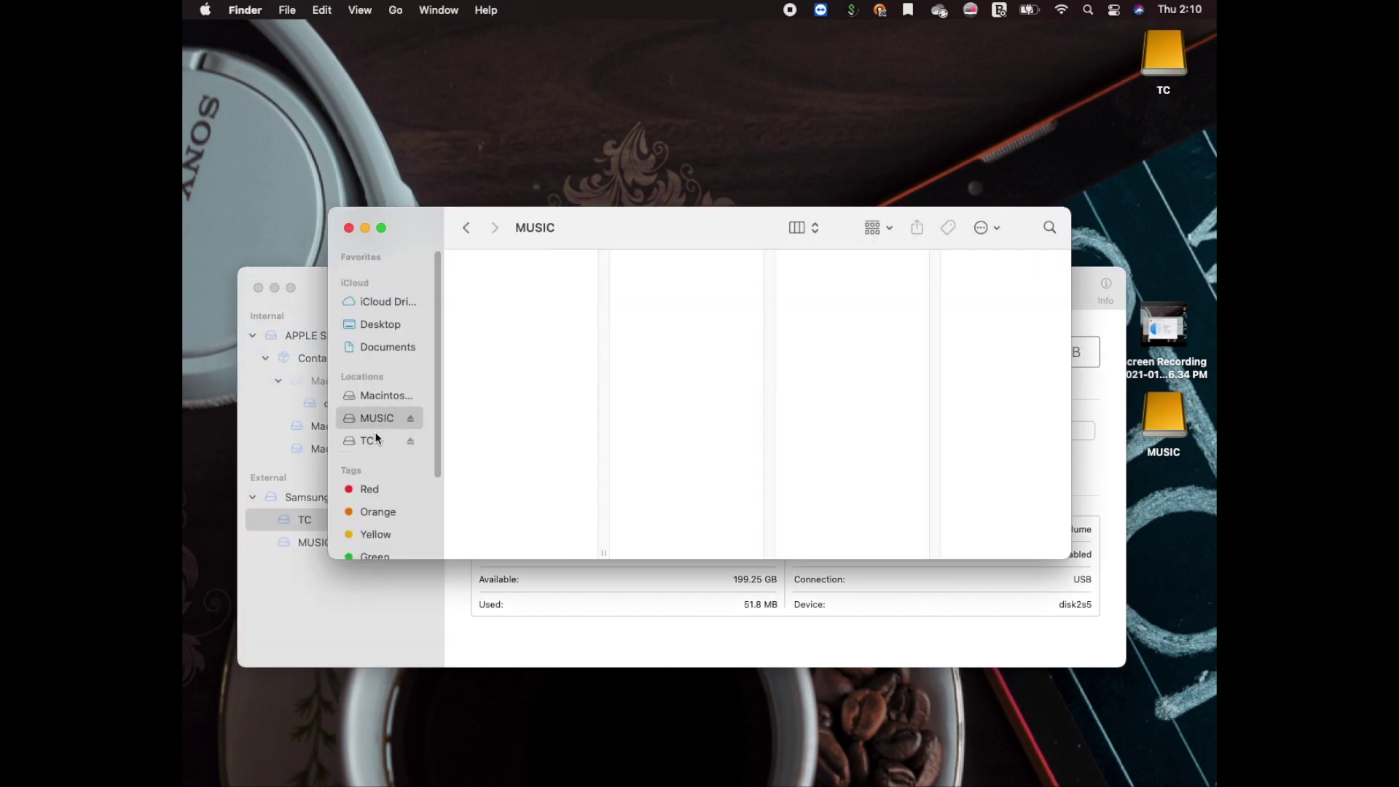
pyautogui.click(373, 439)
pyautogui.rightClick(514, 340)
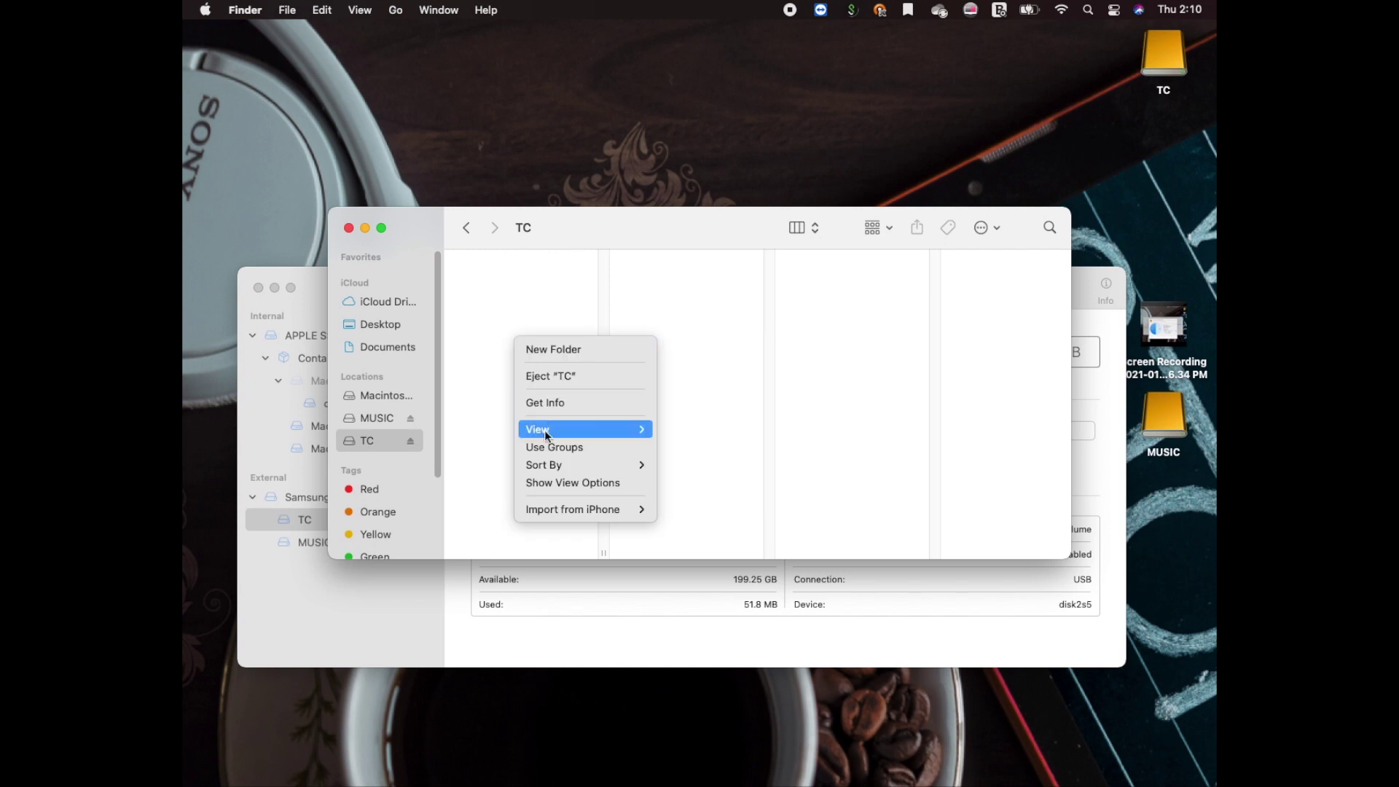
pyautogui.click(557, 349)
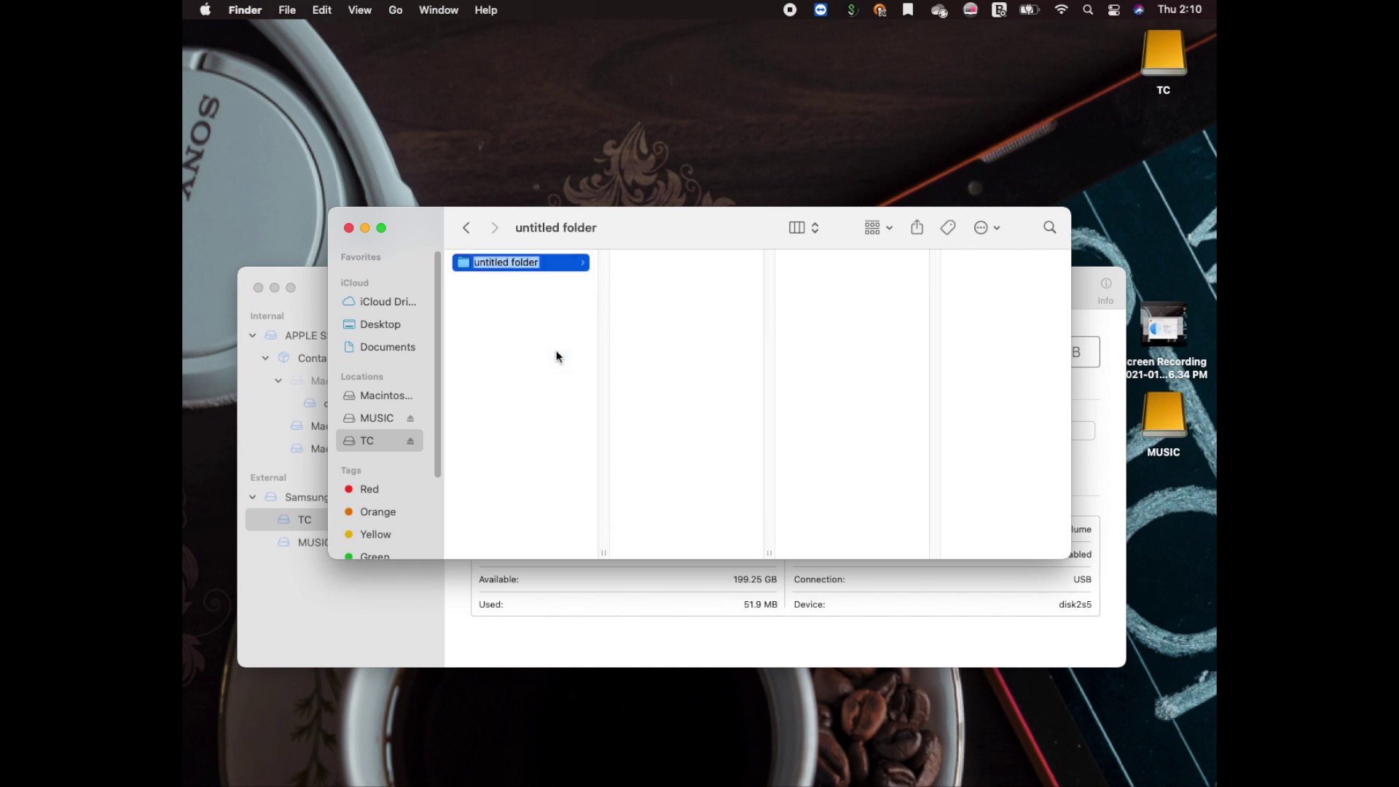
pyautogui.write('TeslaCam')
pyautogui.press('Return')
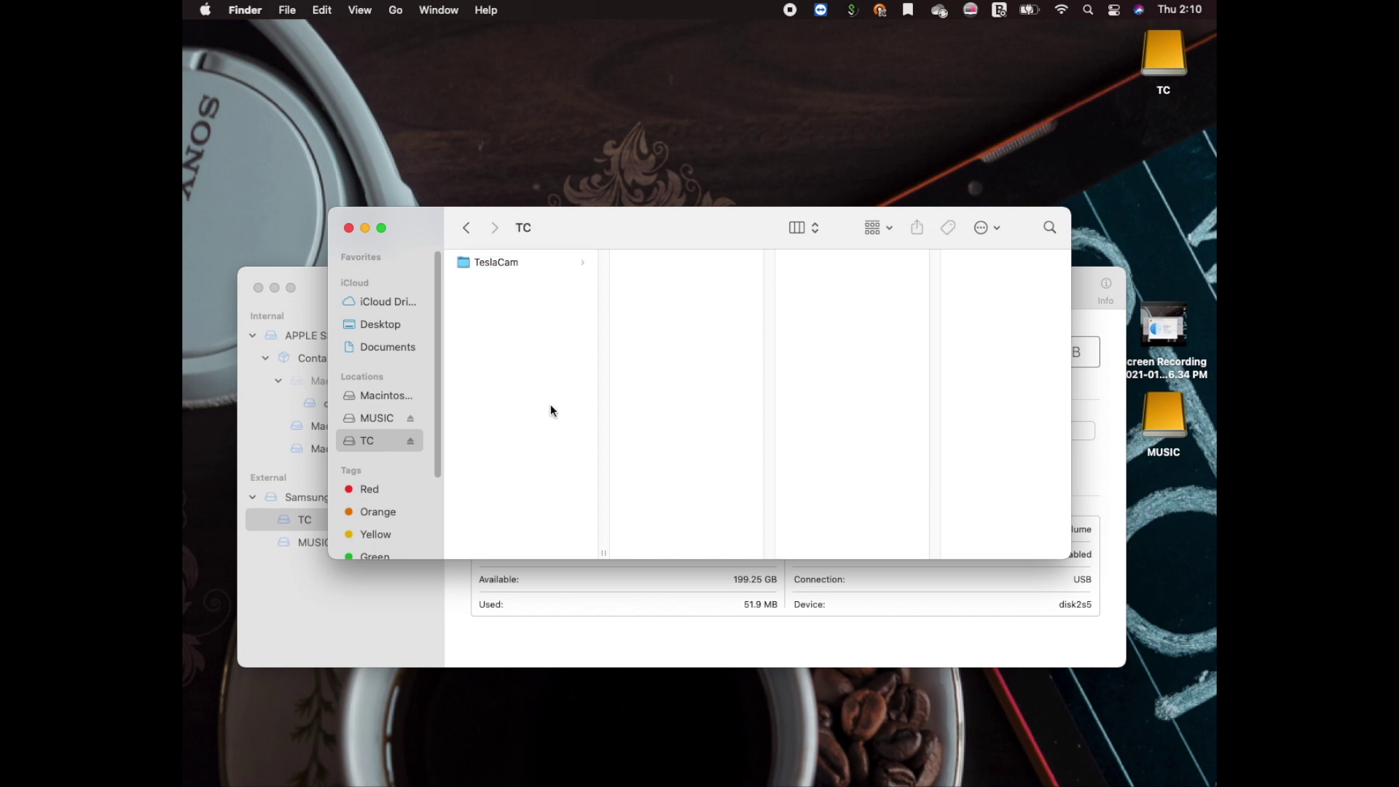
pyautogui.click(484, 266)
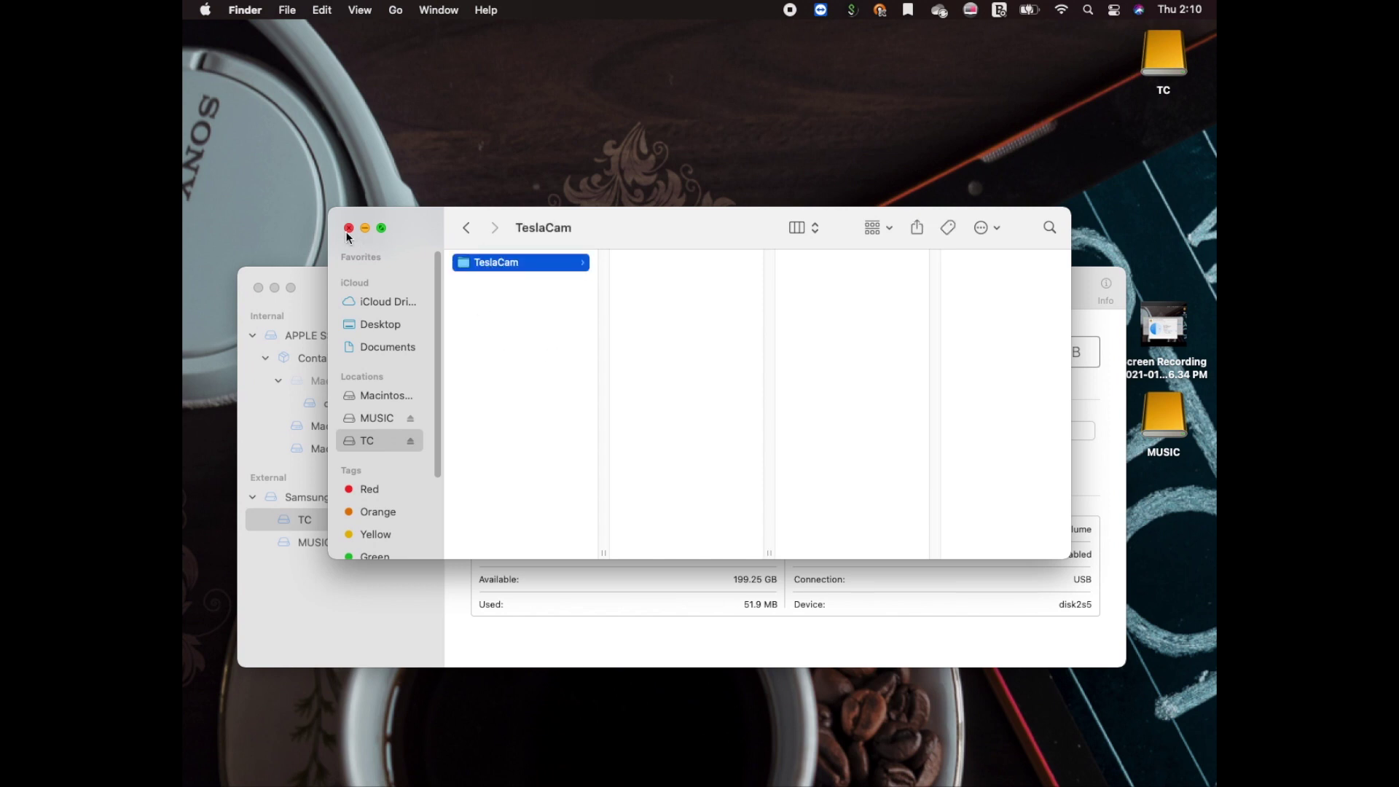
# Step: Close Finder and eject the Samsung PSSD T7 Media drive from Disk Utility's sidebar
pyautogui.click(349, 229)
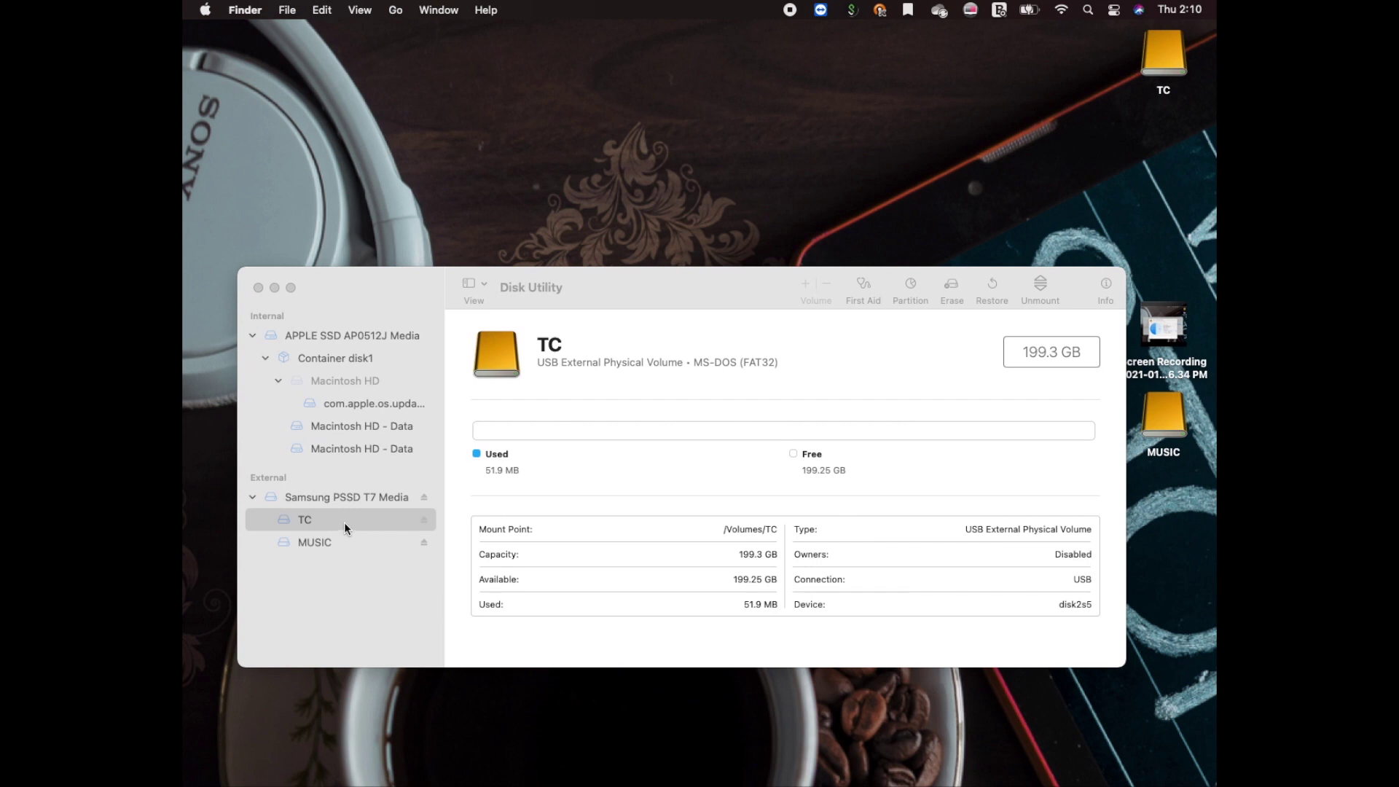
pyautogui.rightClick(353, 502)
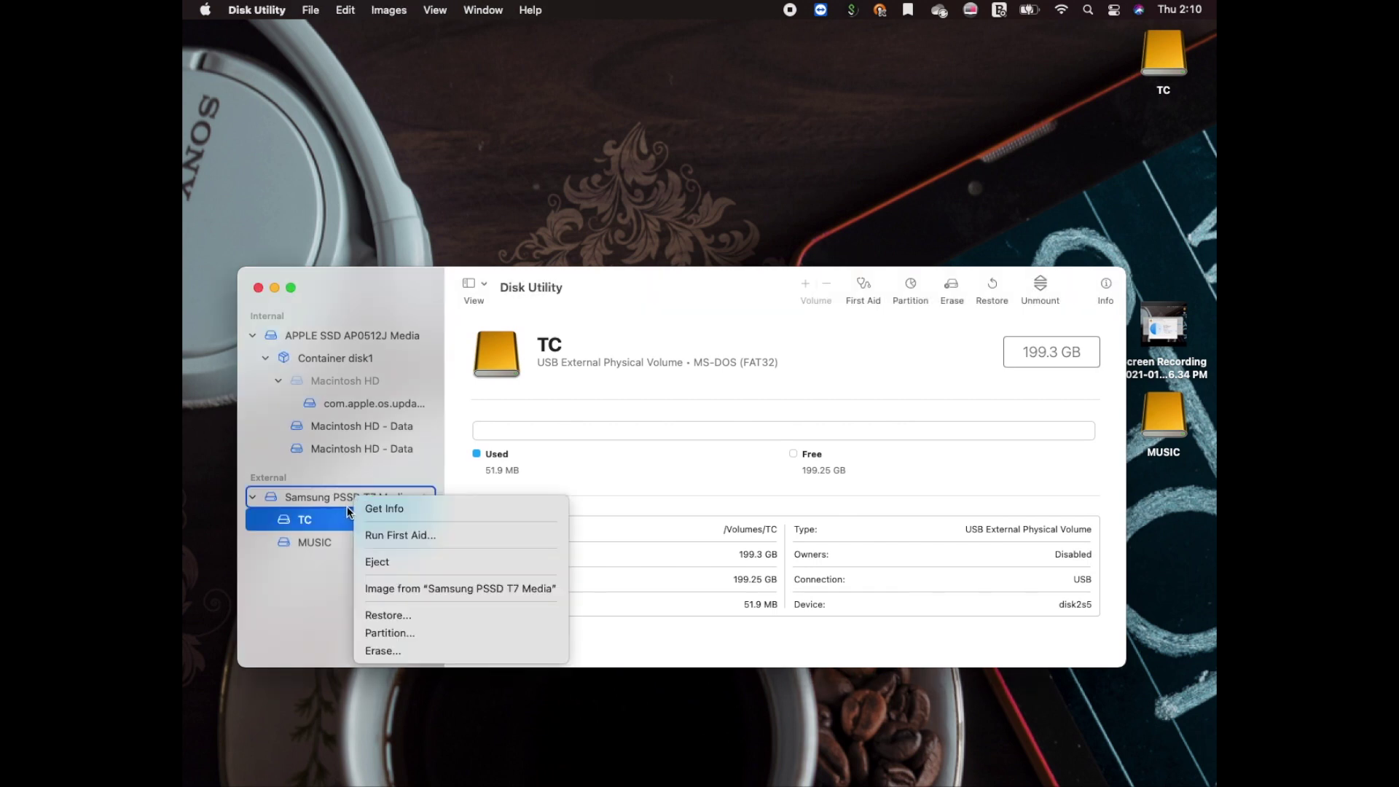
pyautogui.rightClick(317, 494)
pyautogui.rightClick(318, 496)
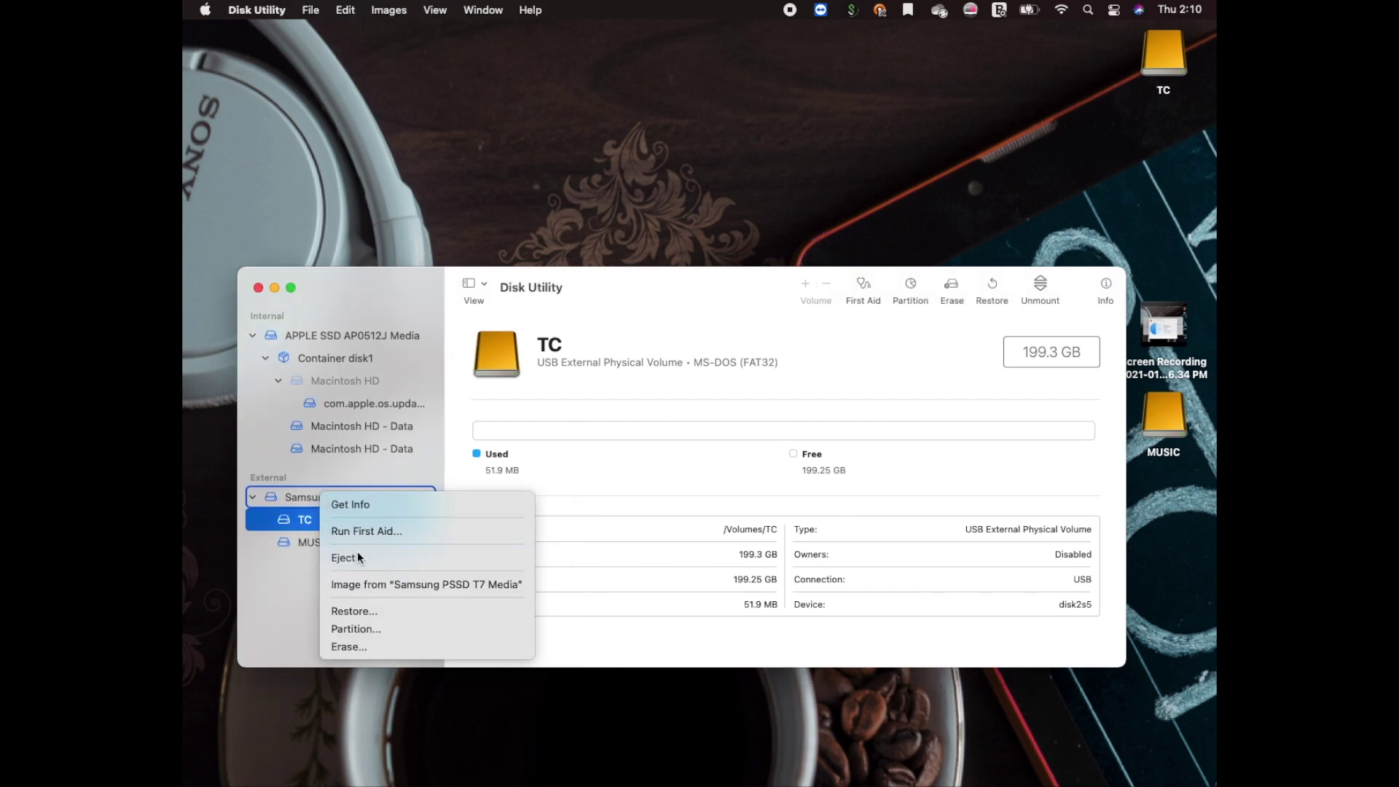
pyautogui.click(357, 553)
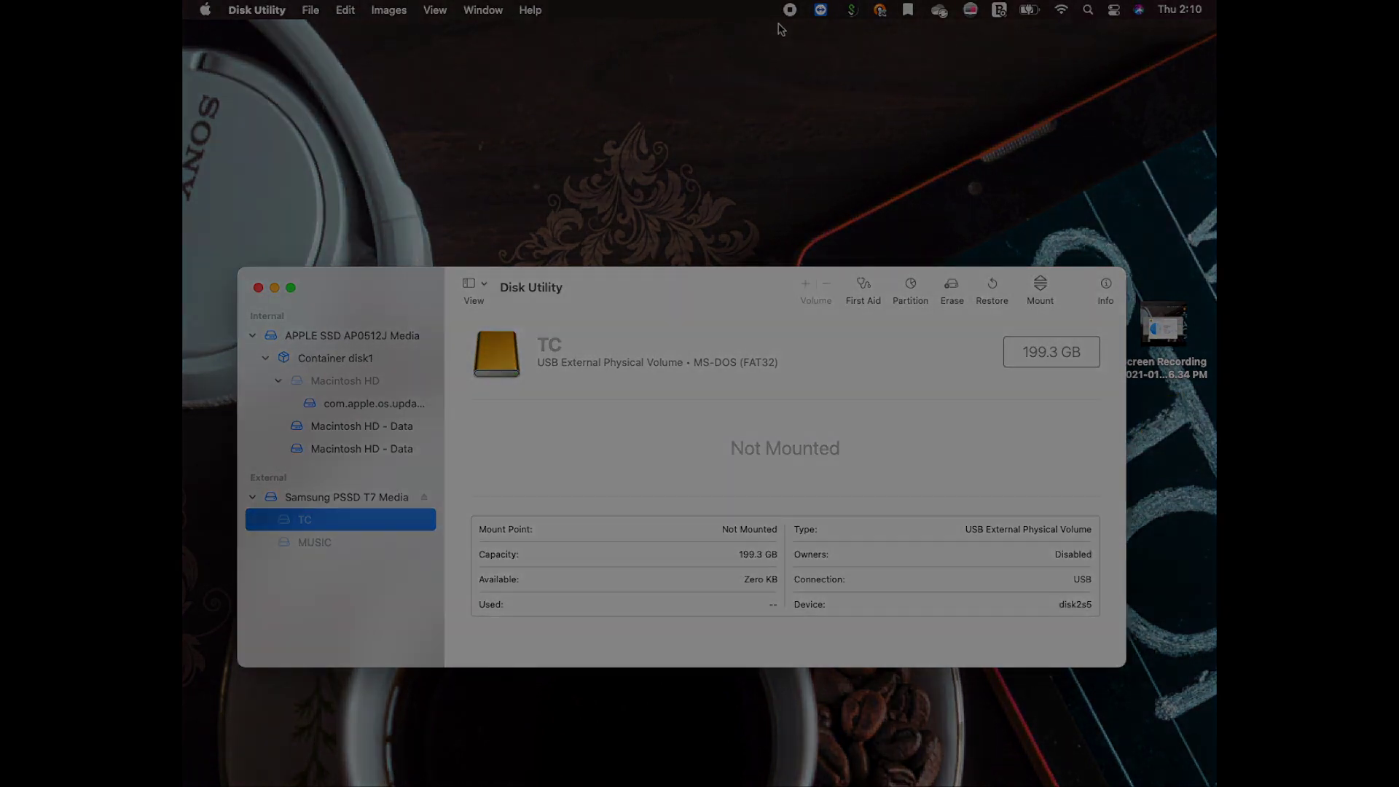